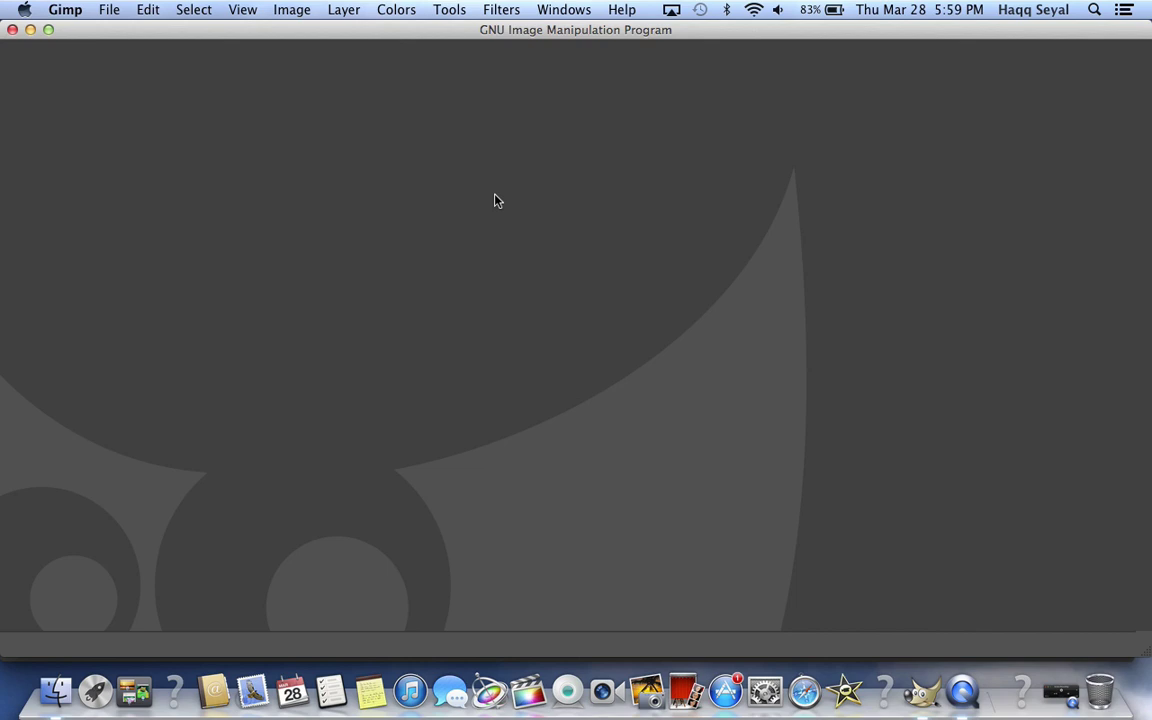
Open Sandy_0058 and Sandy_0059 together from the Pictures folder
left_click(110, 10)
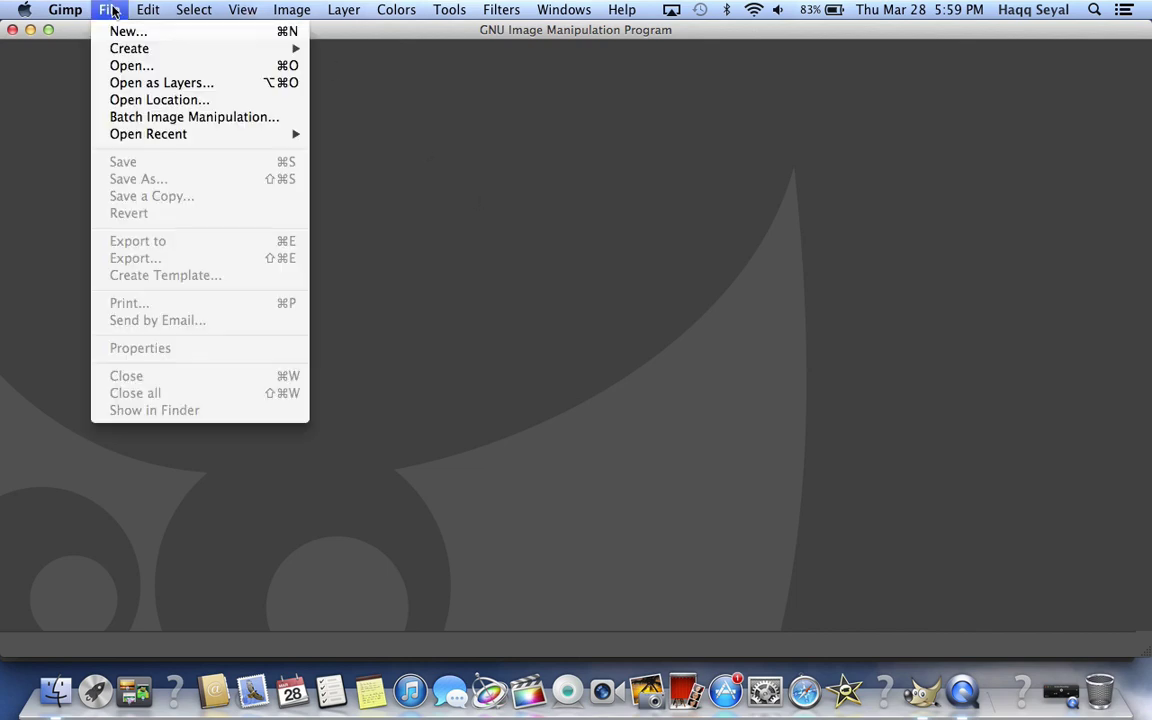
left_click(127, 68)
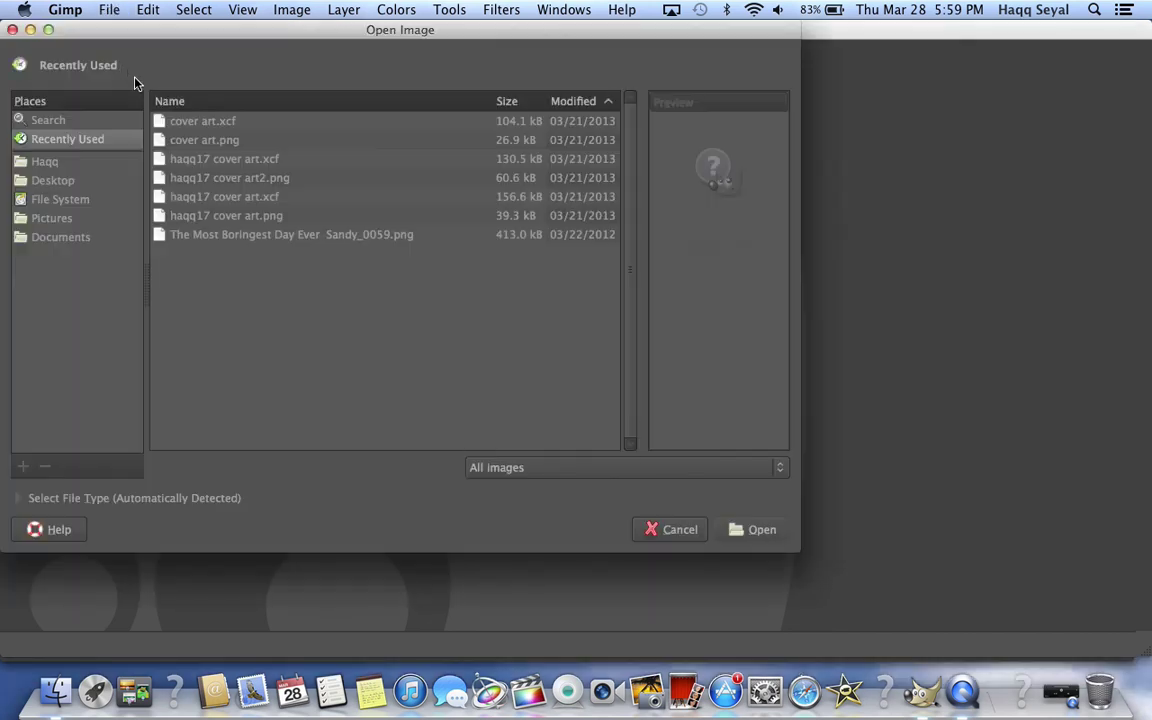
left_click(220, 236)
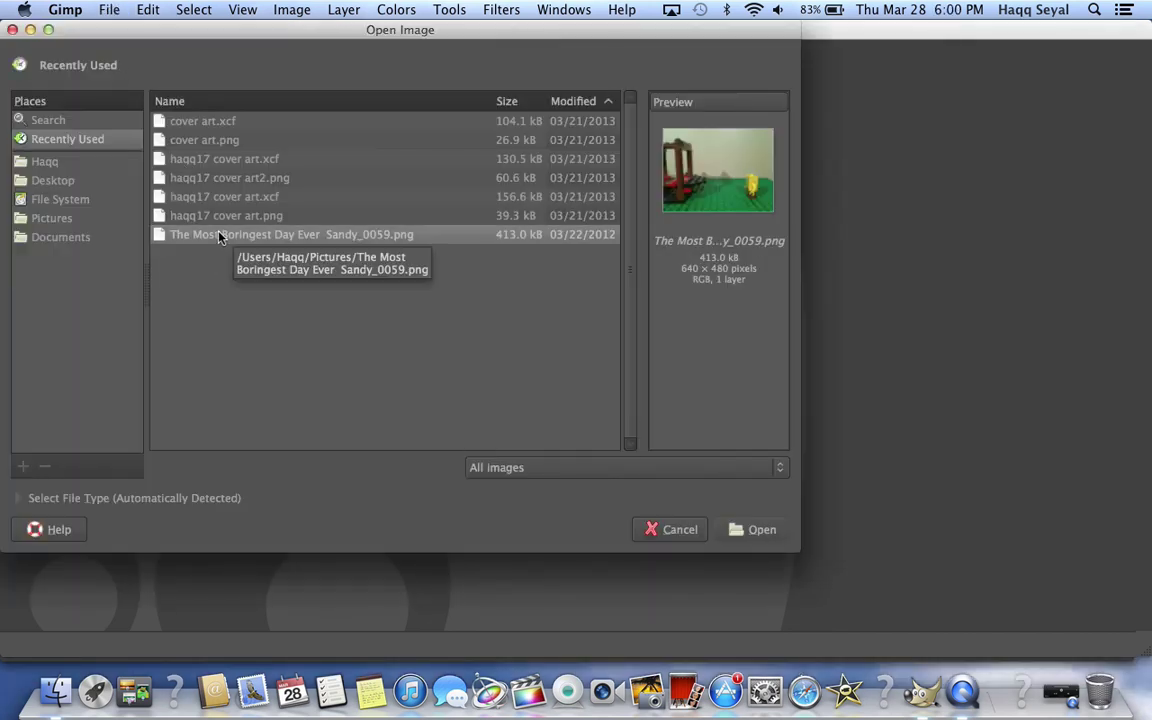
left_click(60, 218)
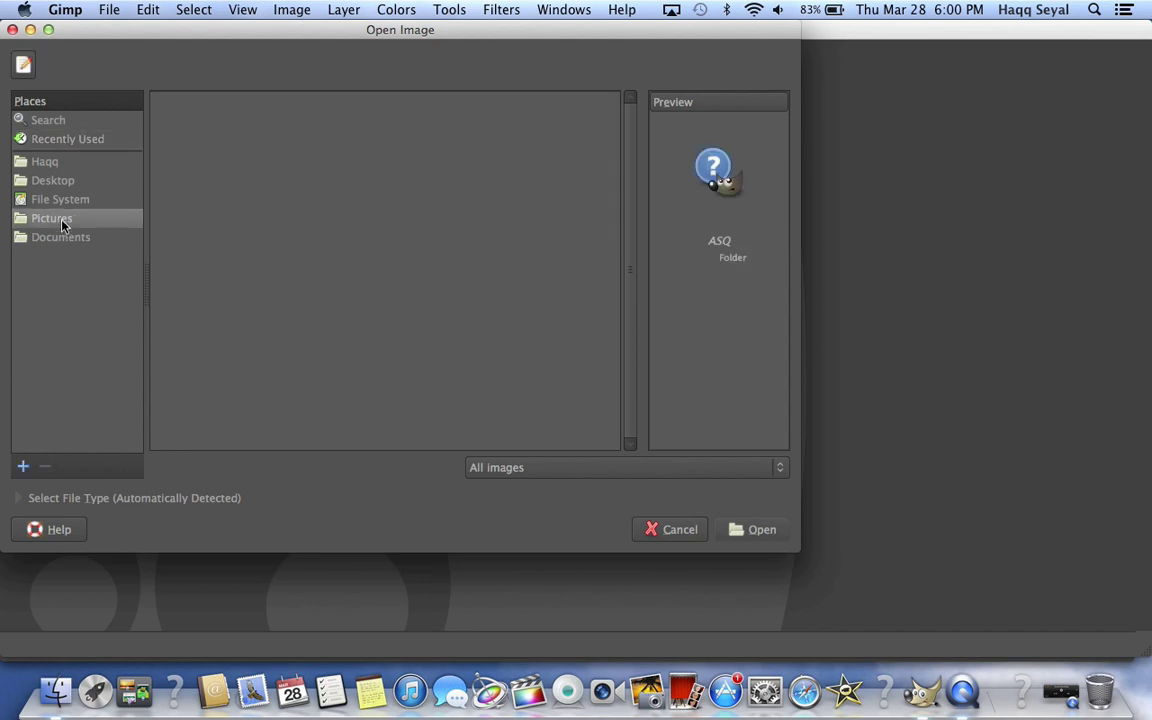
left_click(228, 220)
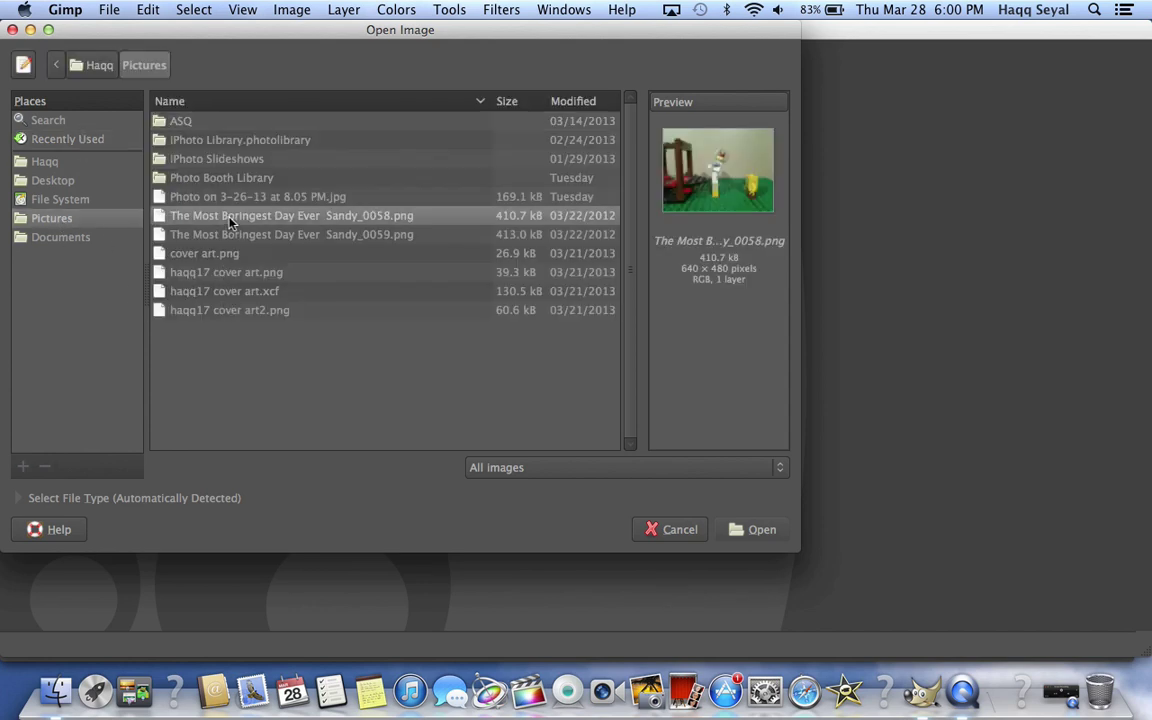
left_click(237, 236)
left_click(237, 219, "shift")
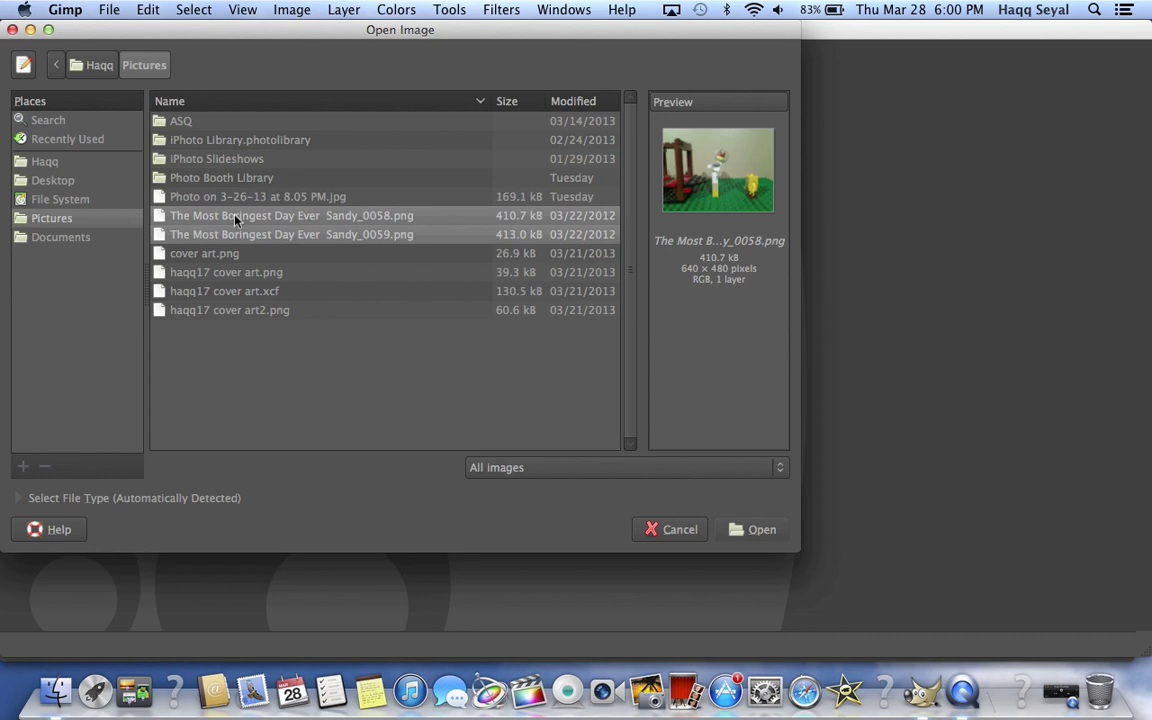
left_click(760, 532)
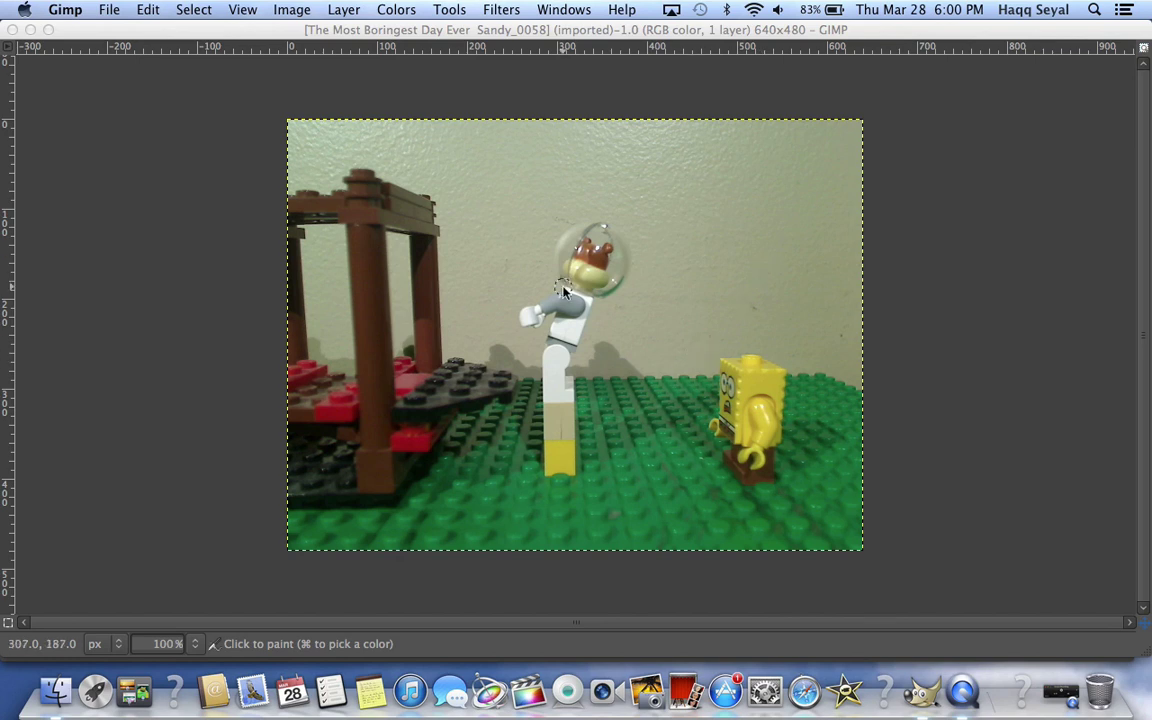
Paint white over Sandy's waist gap and lower leg, then minimize Sandy_0058
left_click_drag(553, 345, 553, 375)
left_click_drag(556, 398, 556, 422)
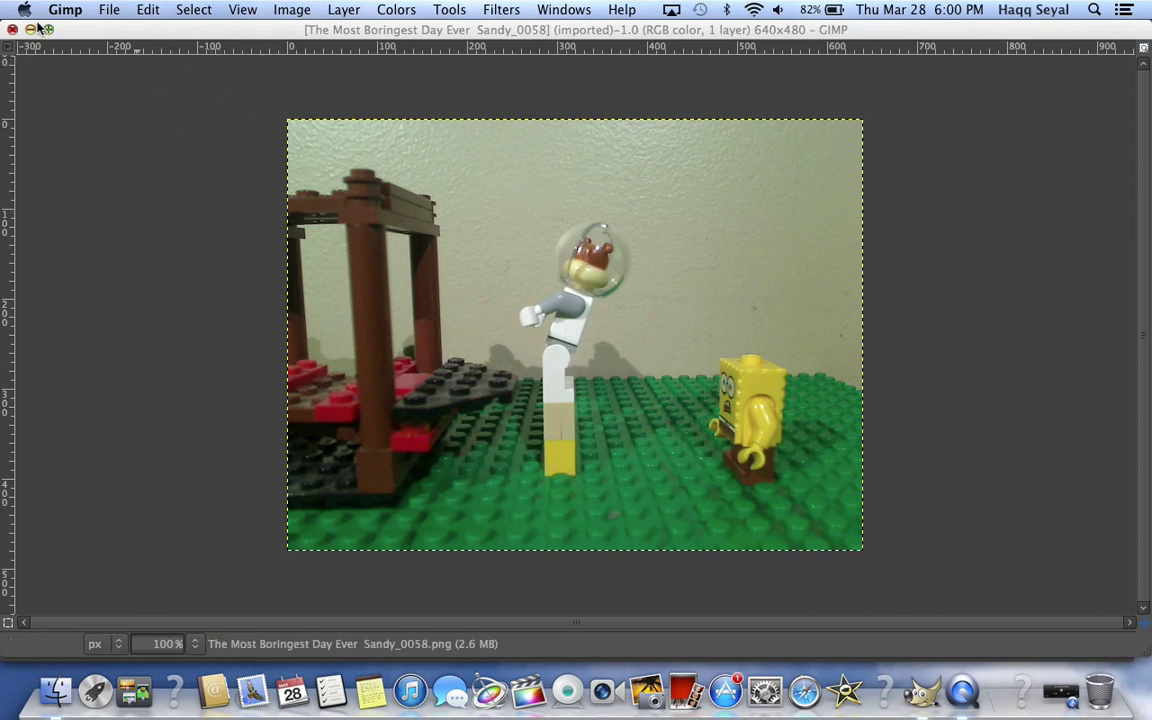
left_click(30, 30)
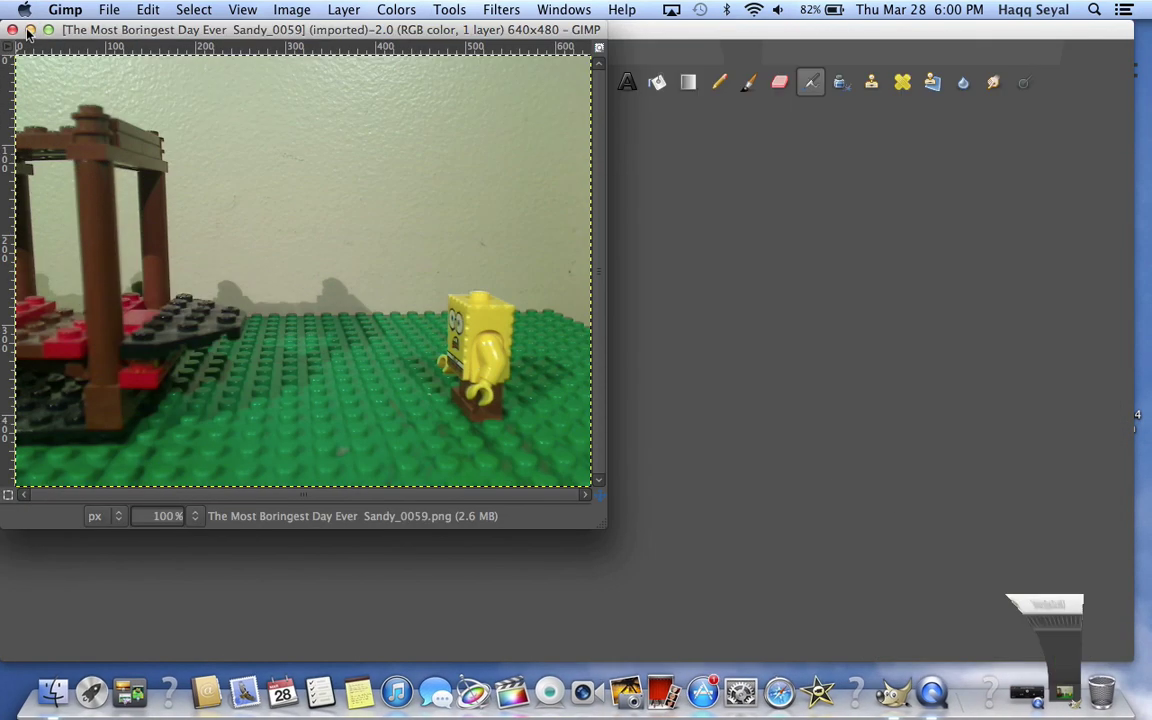
Move and enlarge the Sandy_0059 window to fill the screen, then restore Sandy_0058
mouse_move(252, 35)
left_mouse_down()
mouse_move(375, 39)
mouse_move(512, 89)
left_mouse_up()
left_click(309, 75)
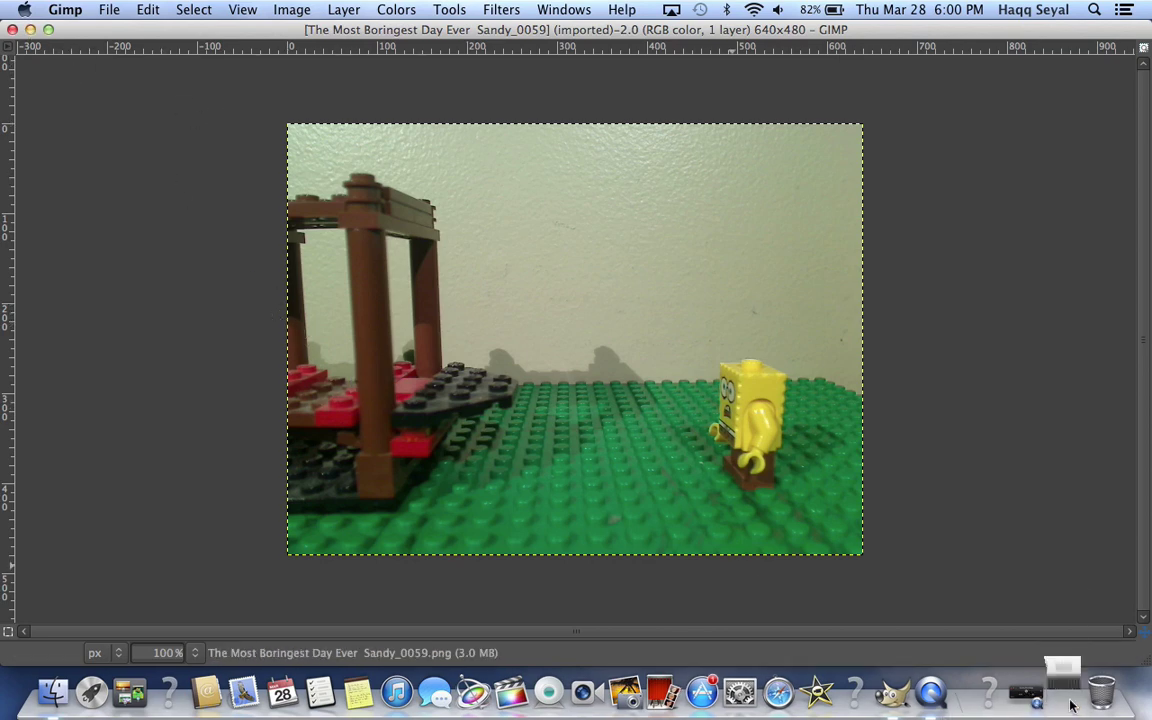
left_click(1064, 697)
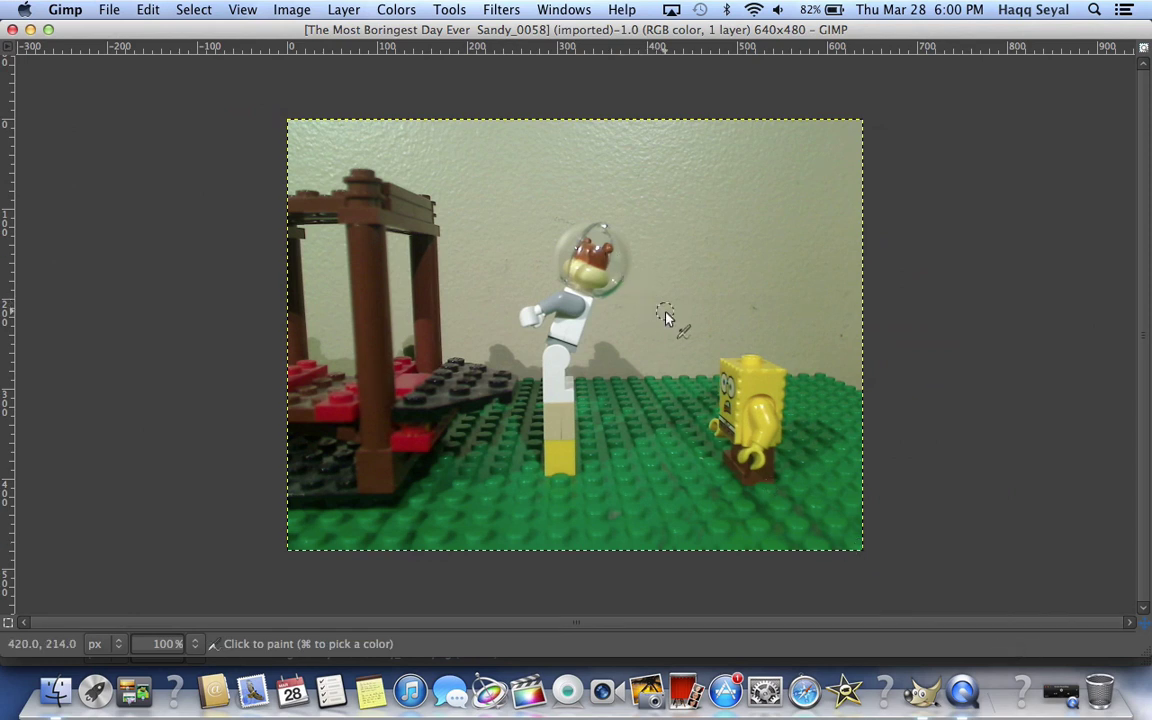
Copy the whole Sandy_0058 image and paste it onto Sandy_0059 as a second layer
right_click(655, 272)
mouse_move(690, 308)
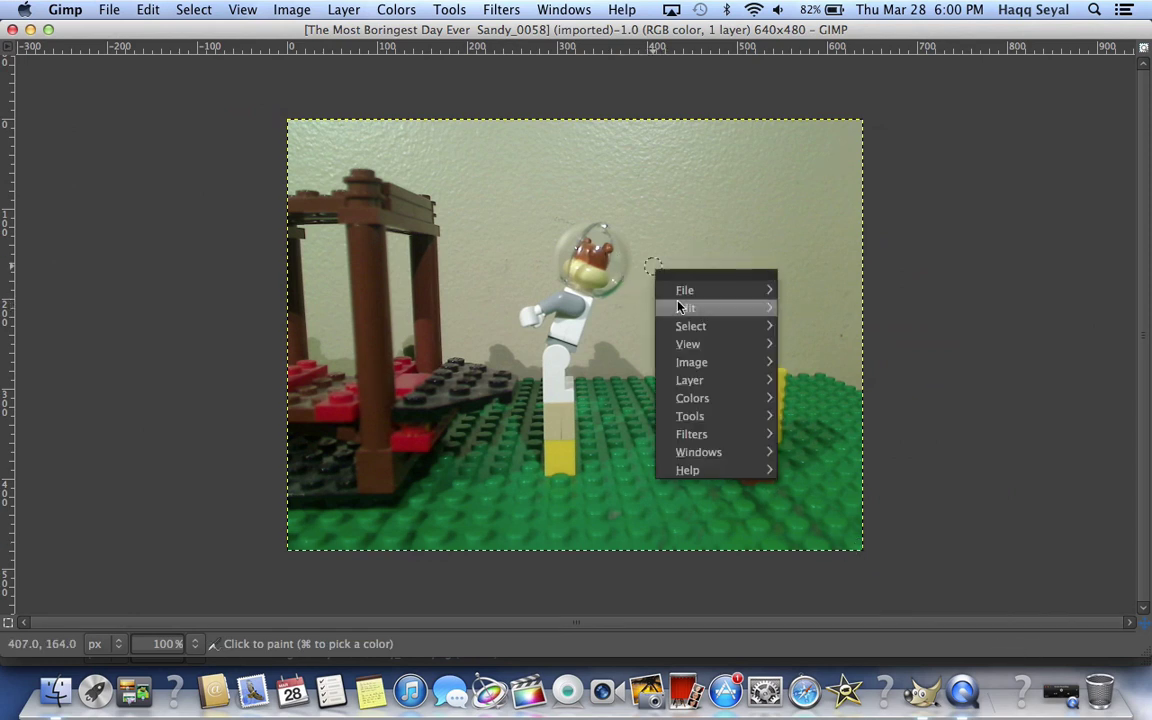
left_click(818, 420)
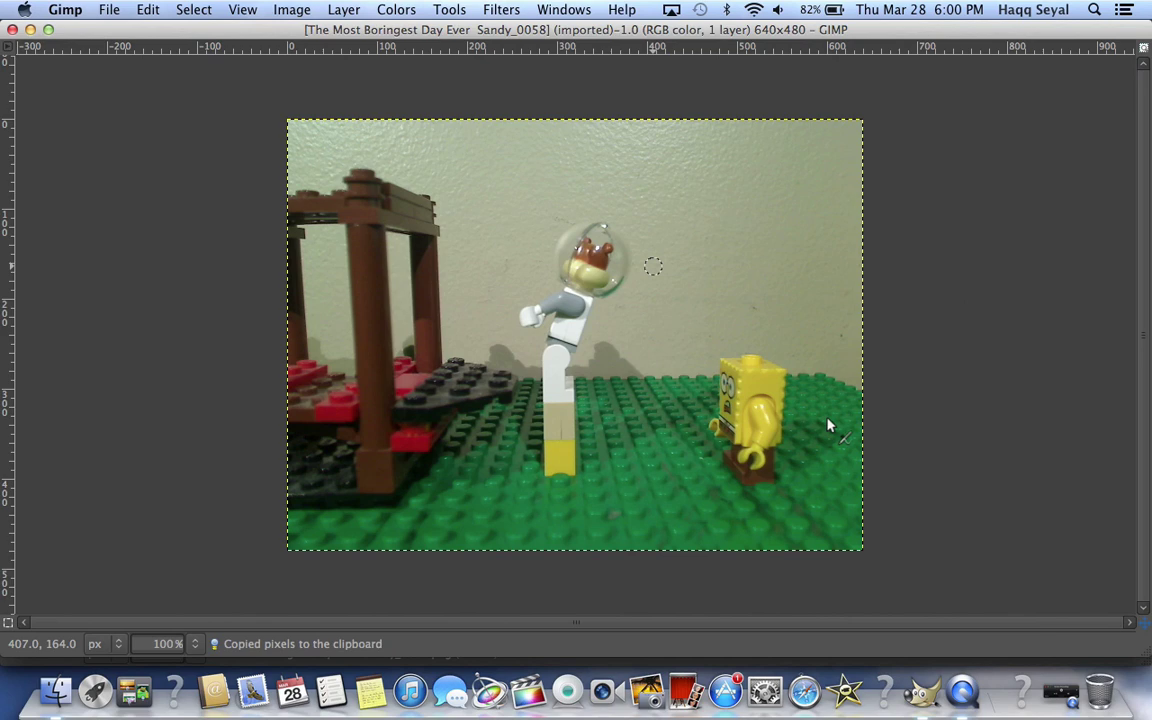
left_click(30, 29)
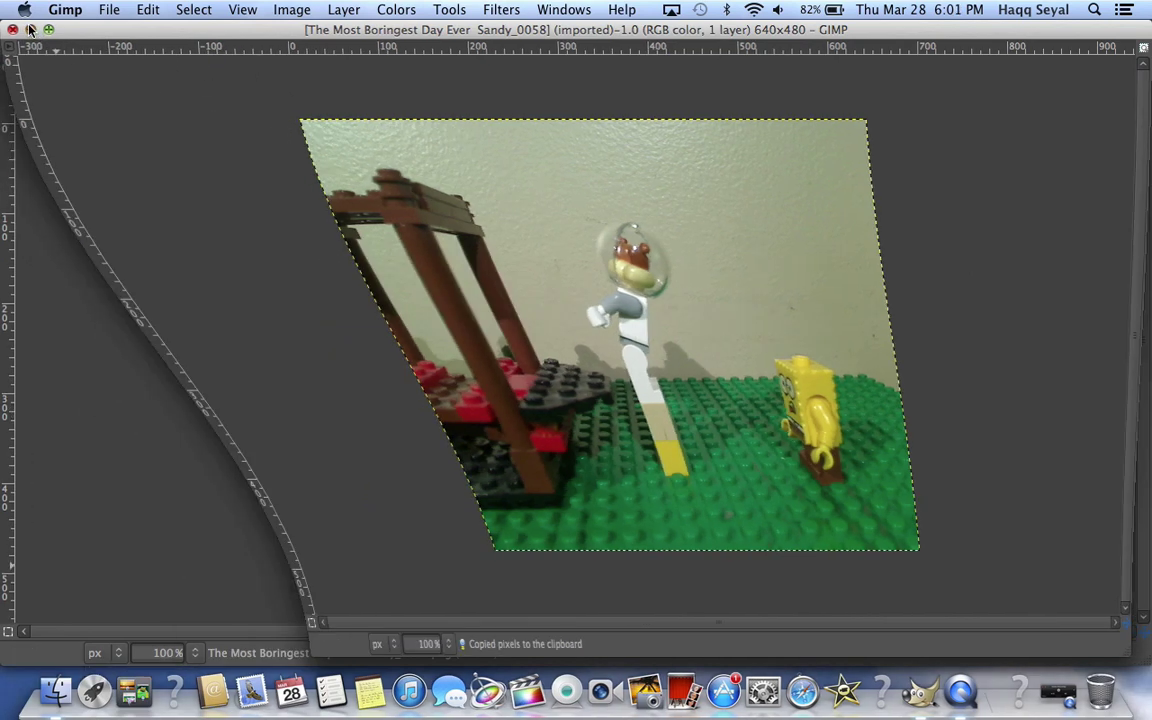
right_click(498, 293)
mouse_move(531, 330)
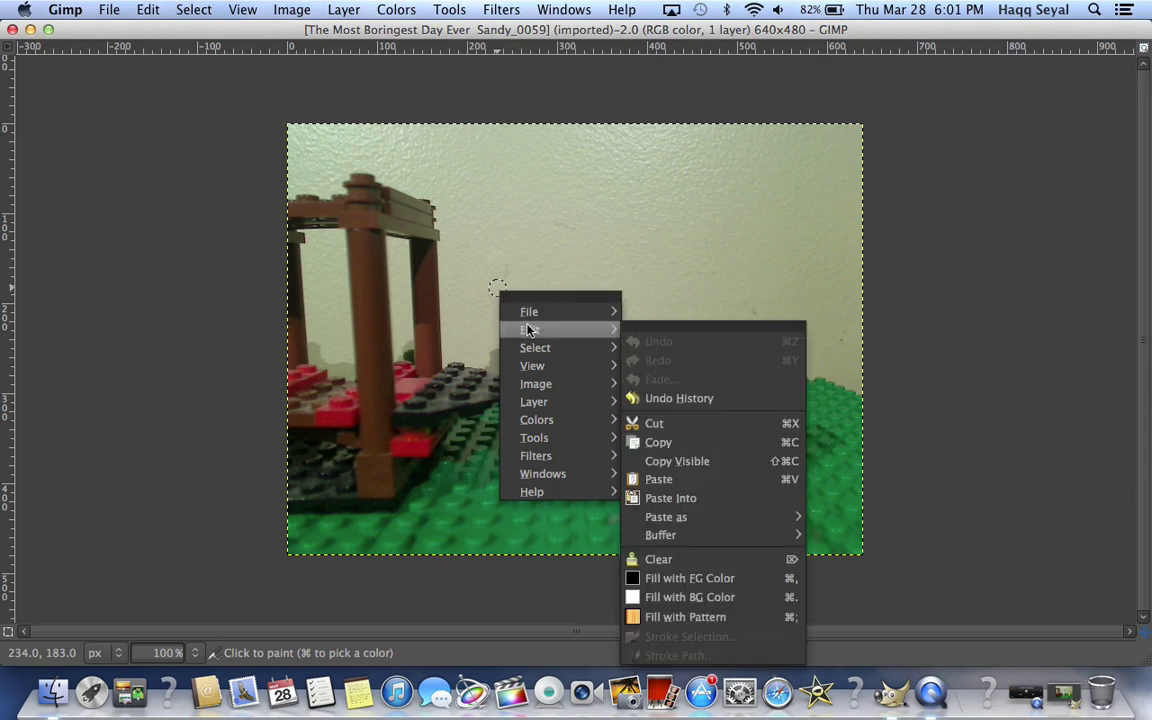
left_click(663, 481)
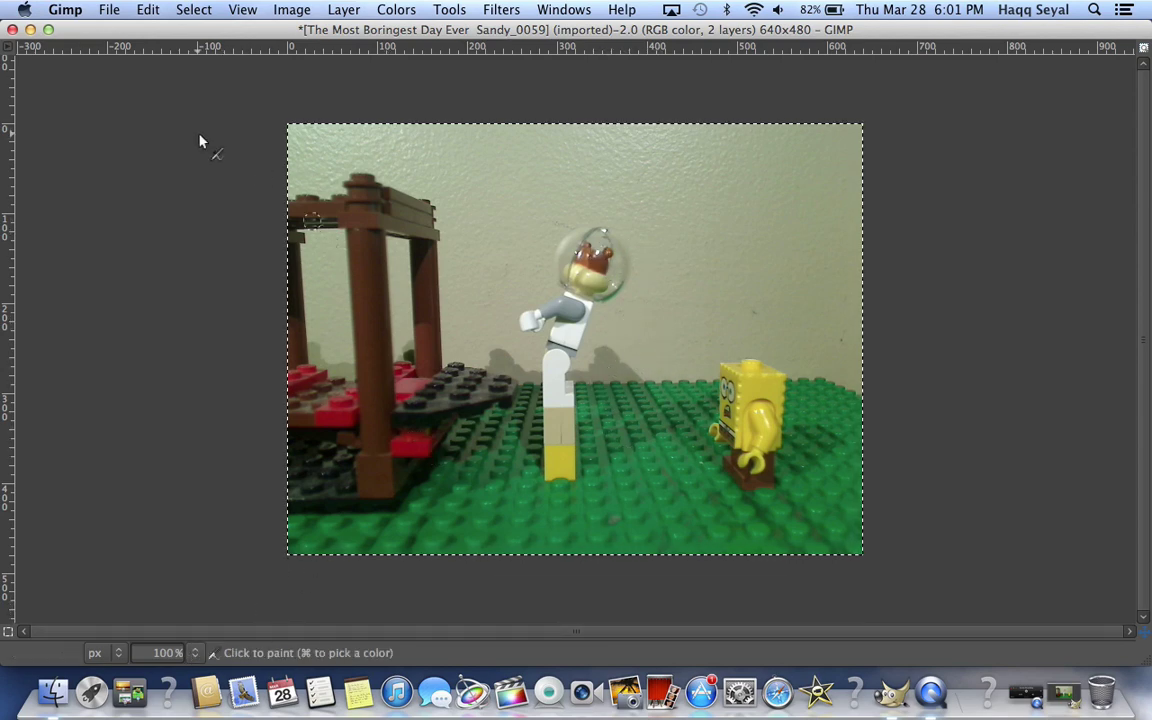
Select the Eraser tool and bring the two-layer Sandy_0059 composite back to the front
left_click(31, 29)
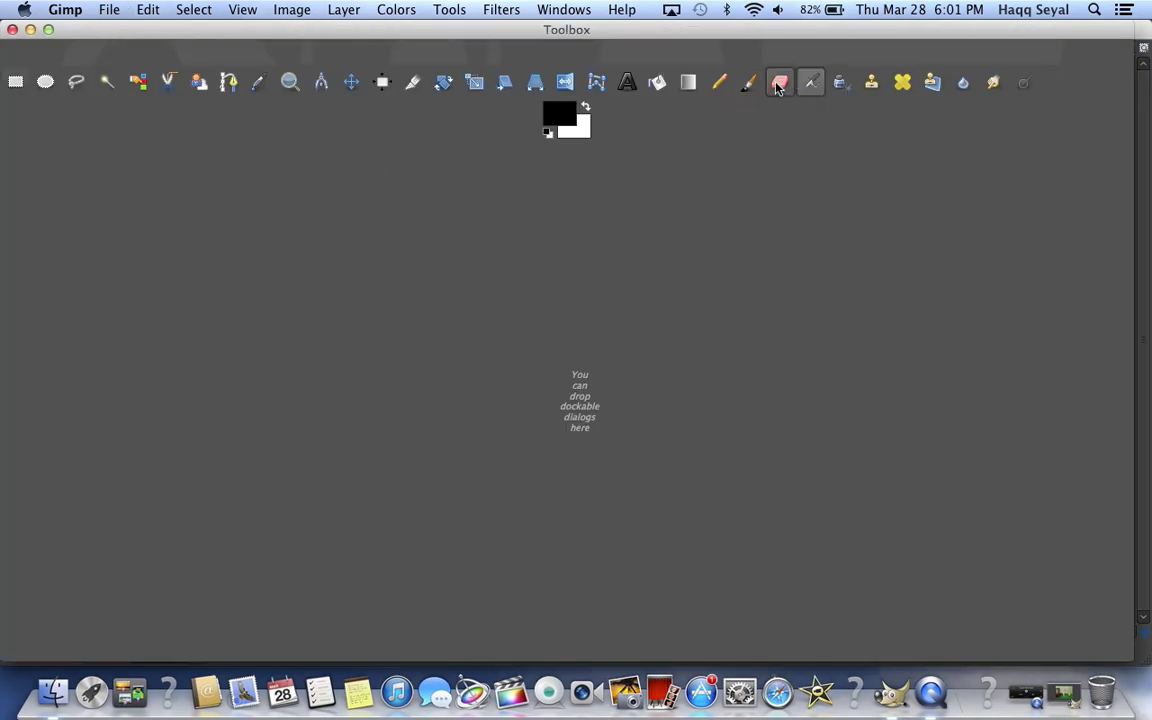
left_click(780, 85)
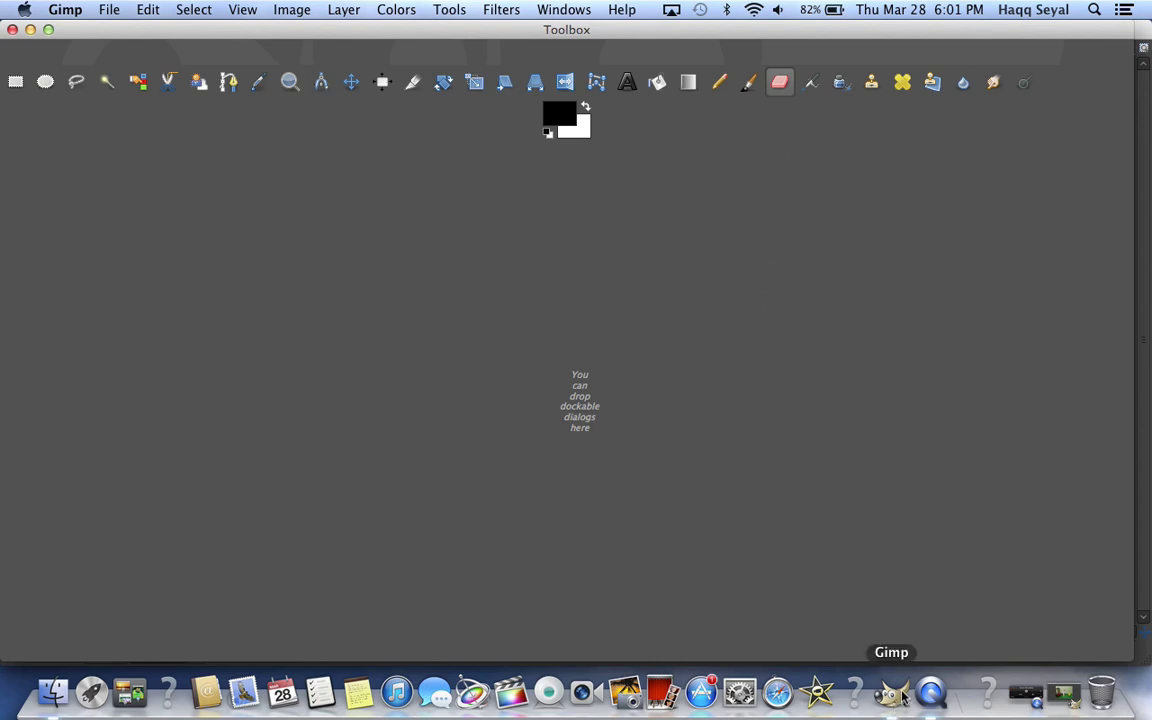
left_click(1025, 693)
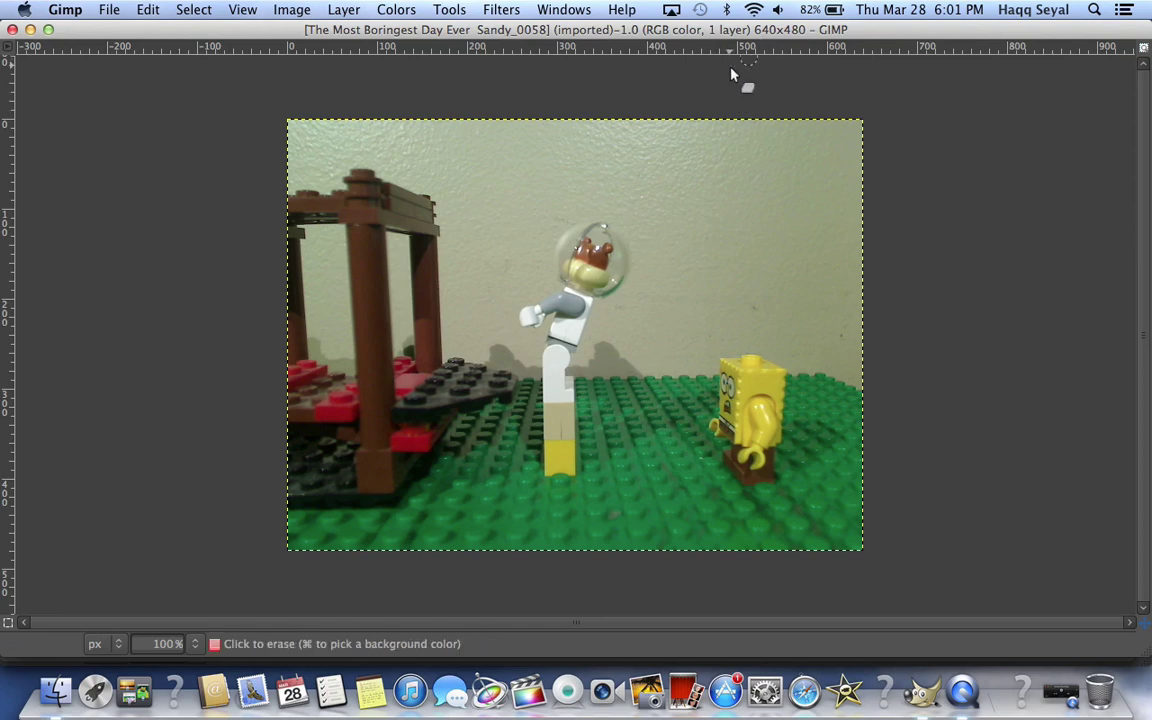
left_click(30, 29)
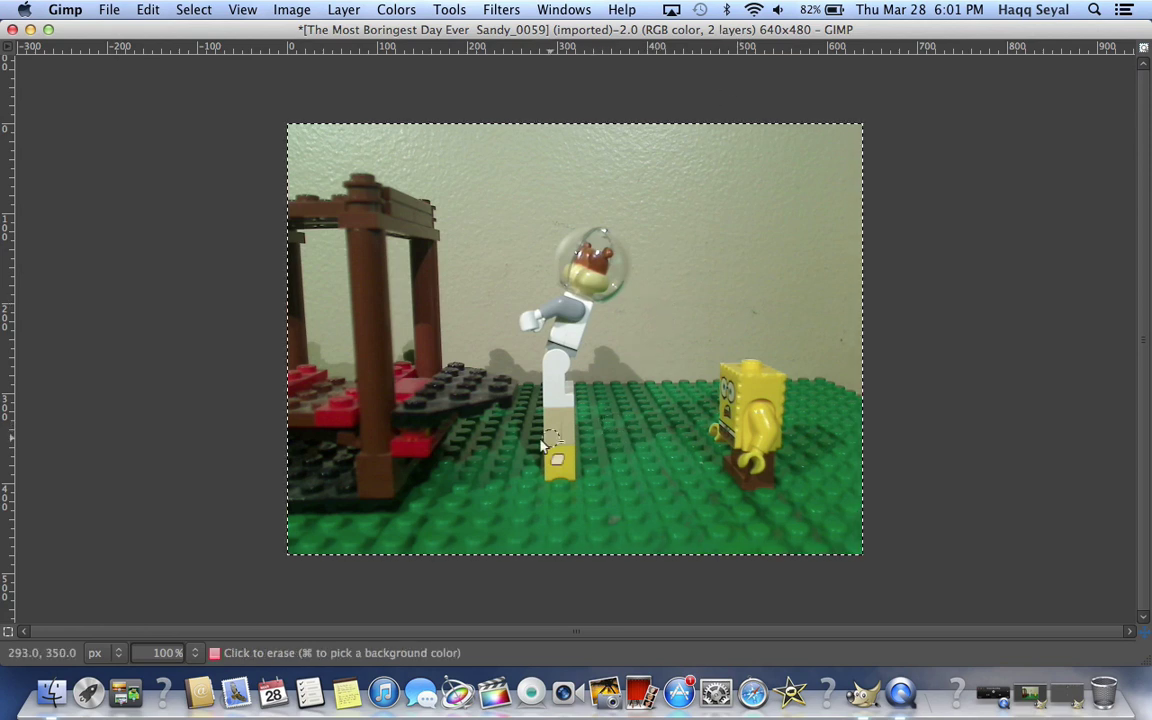
At 200% zoom, erase the yellow and tan support bricks beneath Sandy's leg
left_click(196, 653)
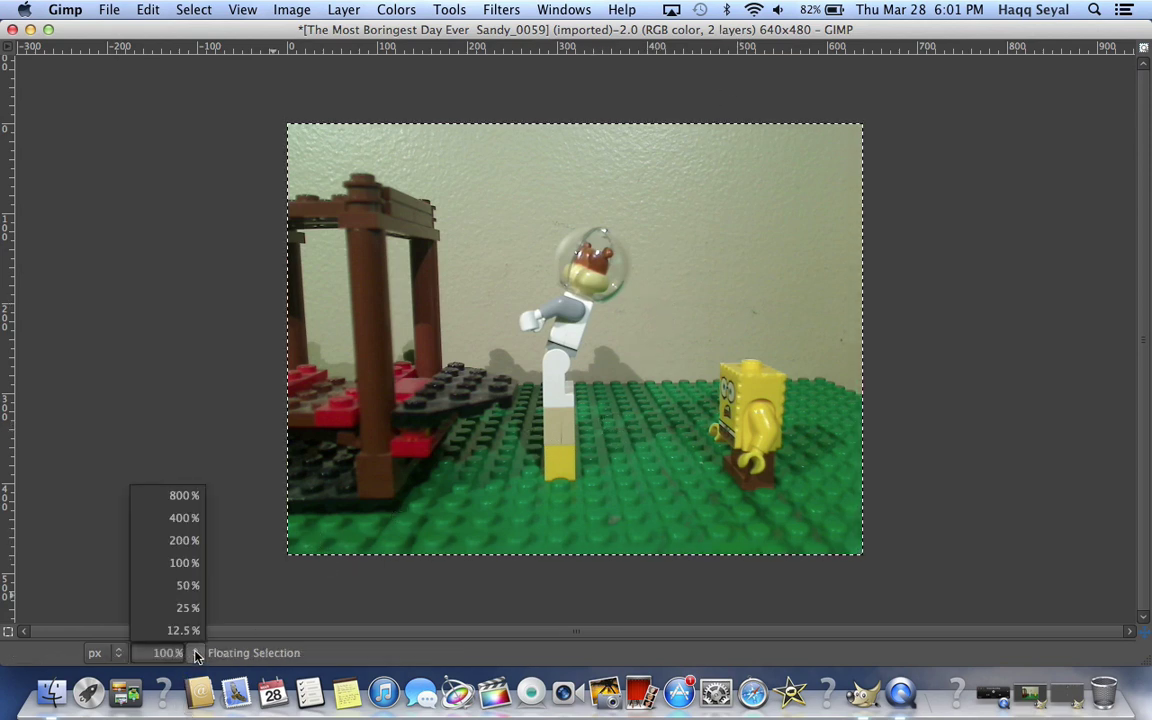
left_click(188, 541)
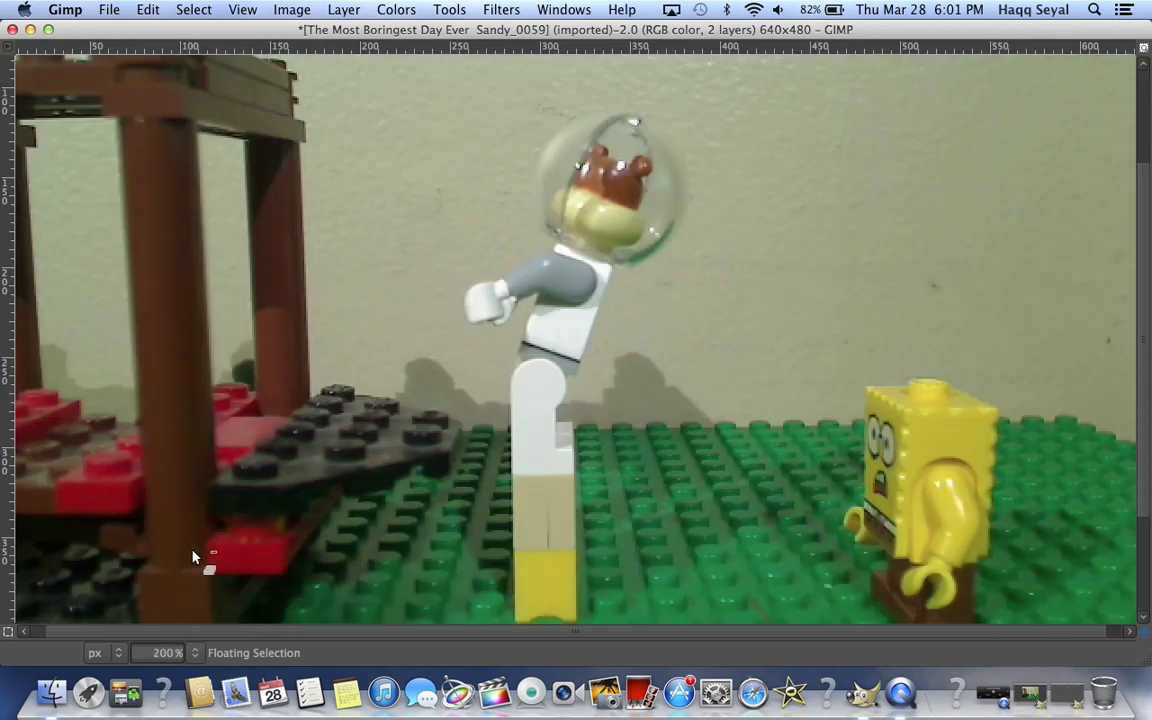
scroll(378, 527, "down", 5)
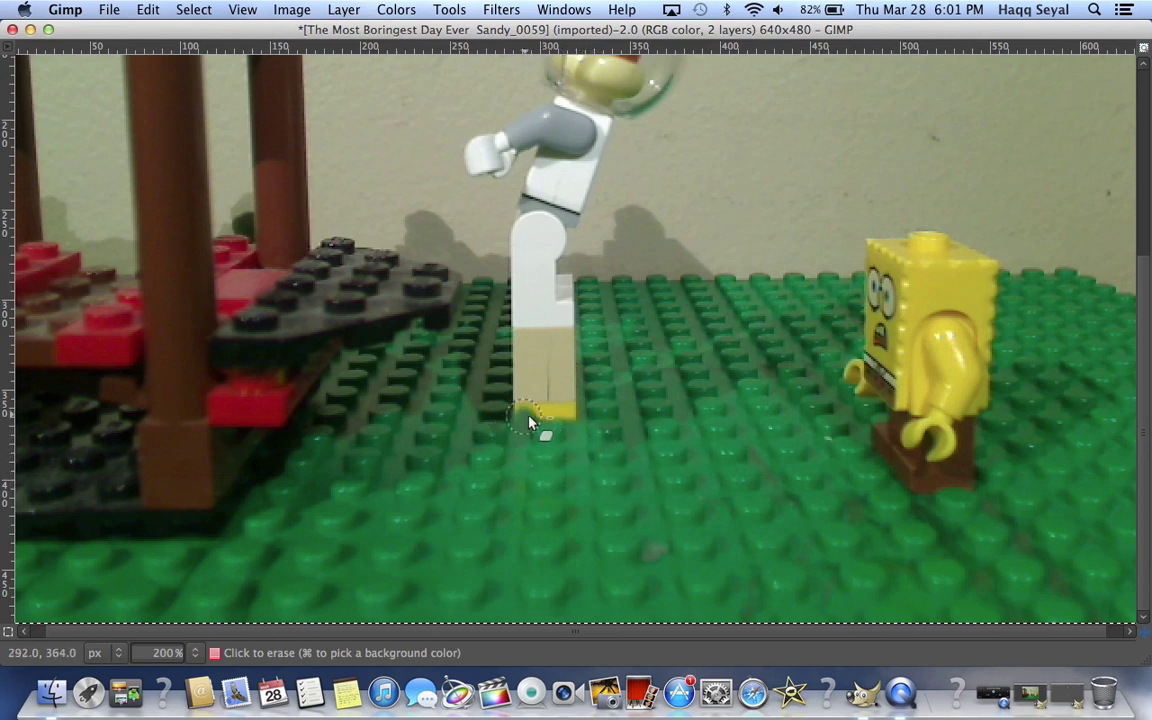
mouse_move(530, 422)
left_mouse_down()
mouse_move(510, 410)
mouse_move(607, 406)
mouse_move(502, 405)
mouse_move(506, 380)
left_mouse_up()
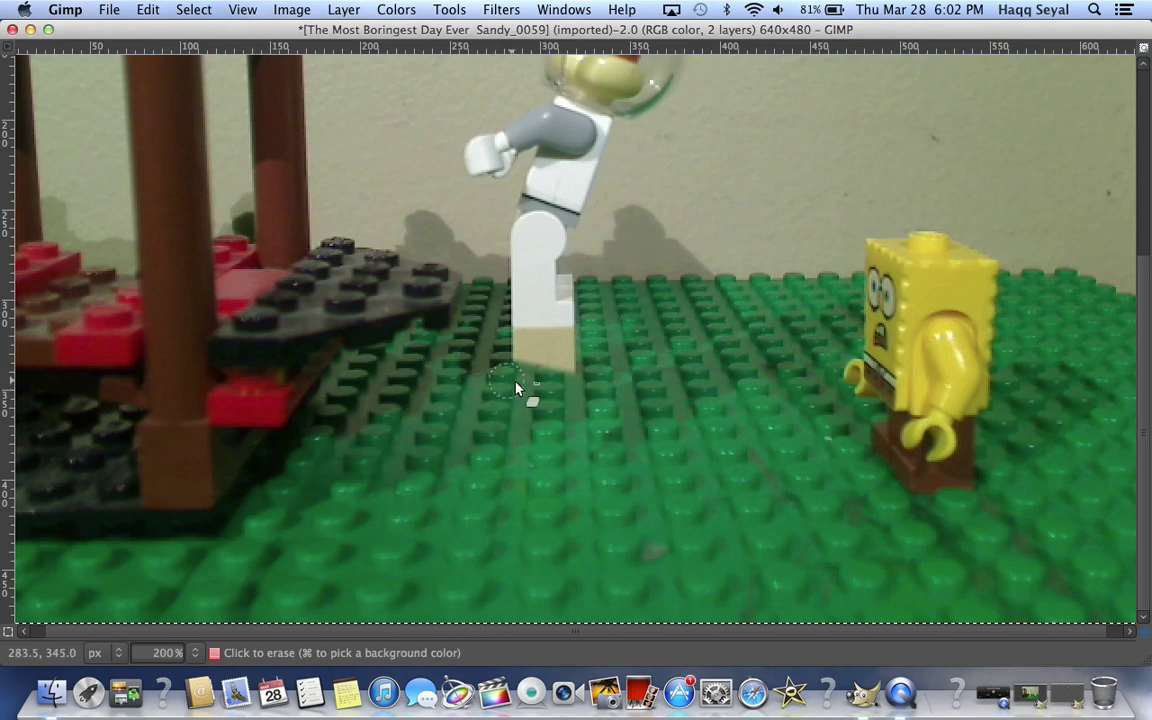
left_click_drag(565, 385, 481, 445)
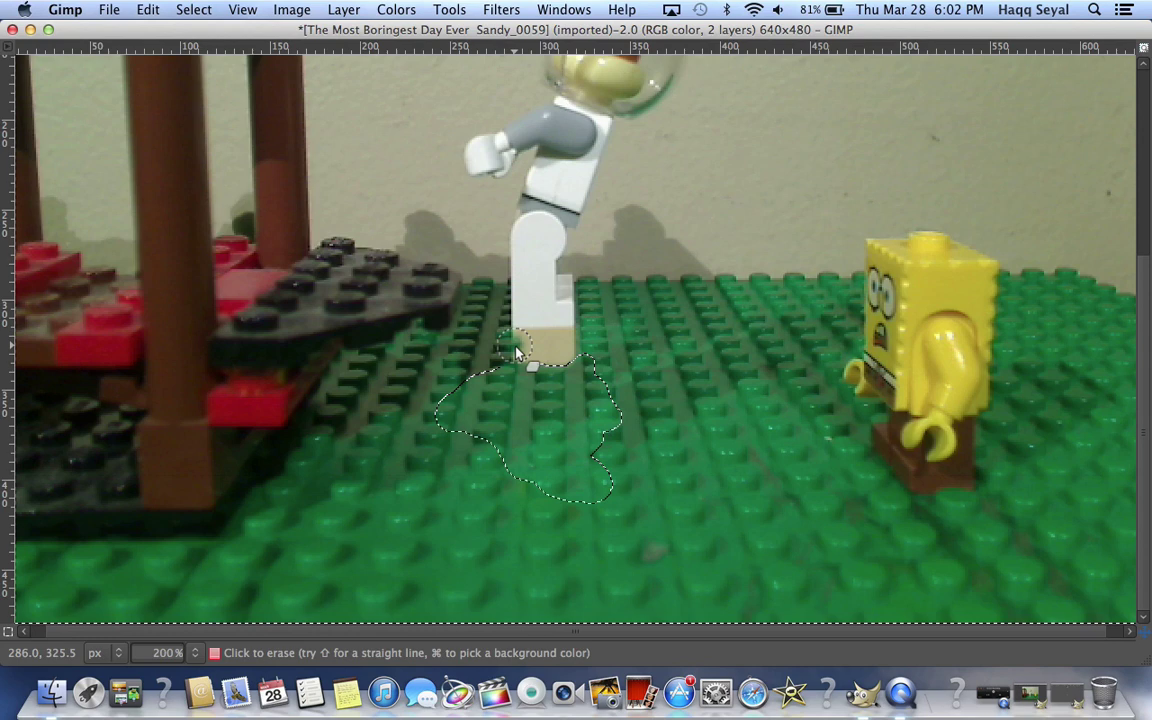
left_click_drag(517, 352, 586, 364)
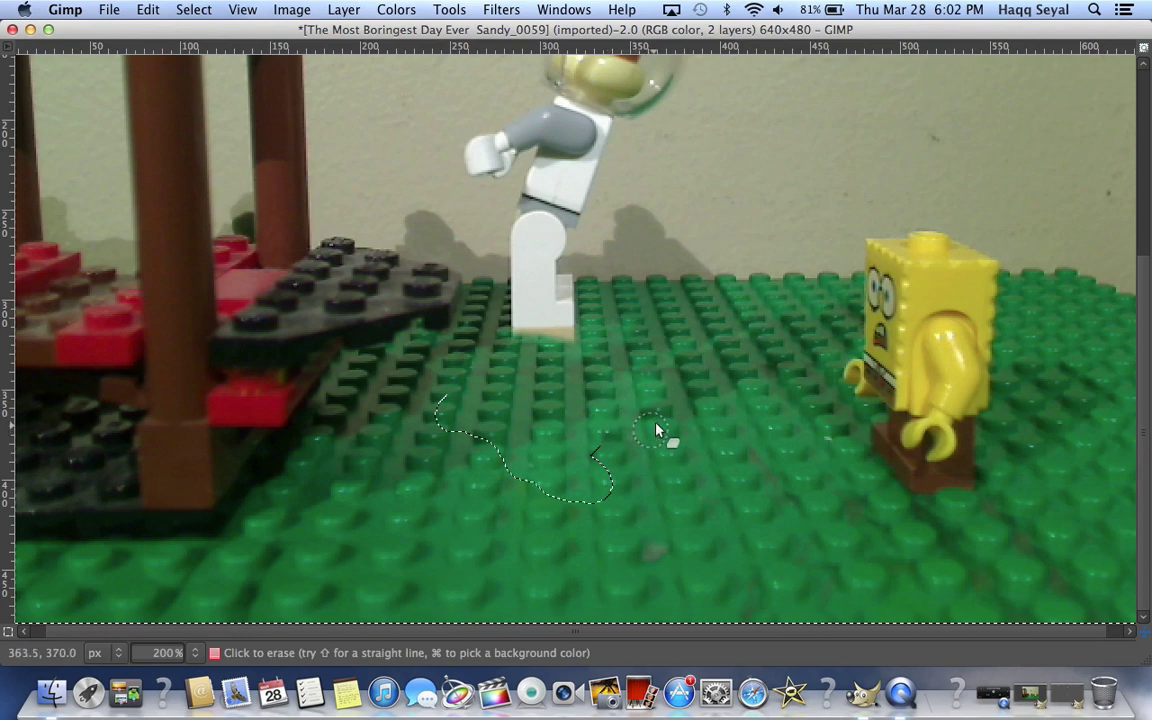
left_click_drag(620, 437, 445, 395)
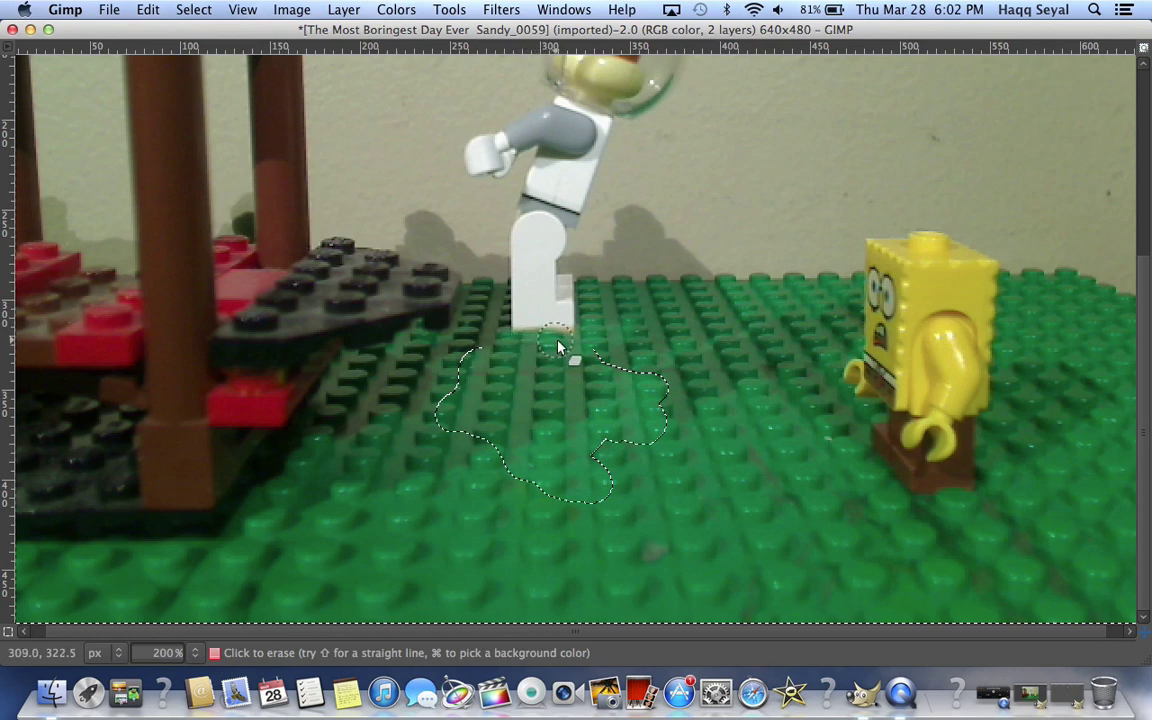
left_click_drag(630, 347, 535, 347)
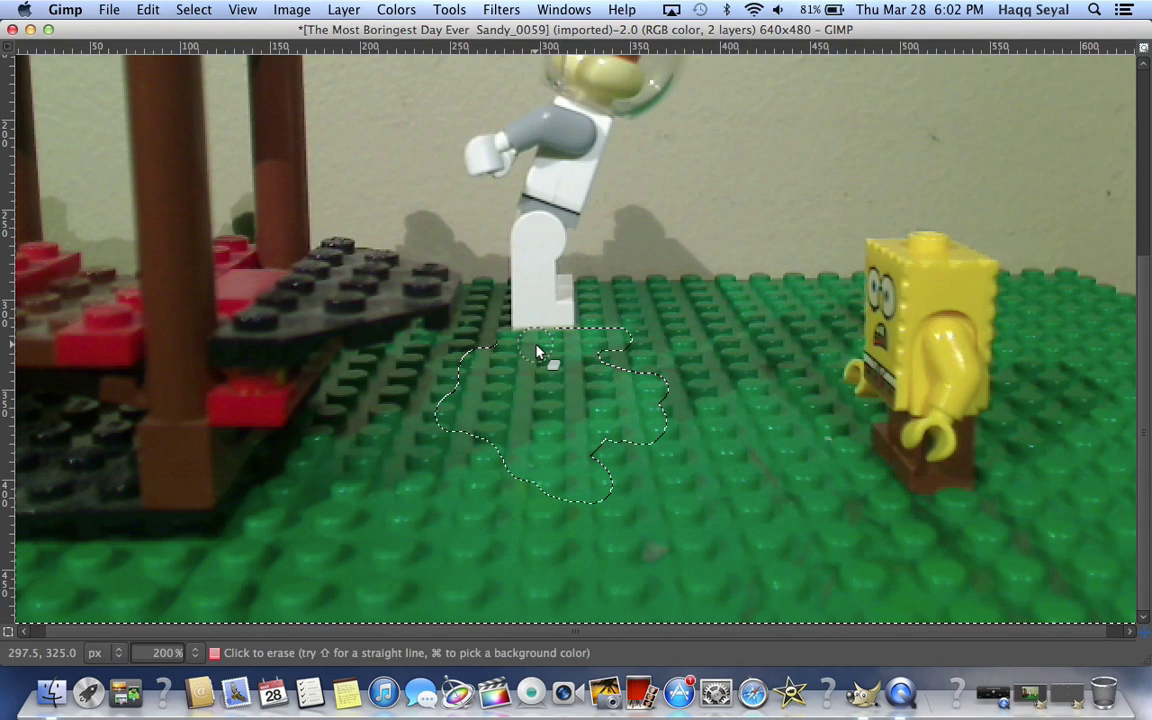
Turn off Show Selection and zoom to 100% to view the whole composite
left_click(242, 9)
left_click(297, 183)
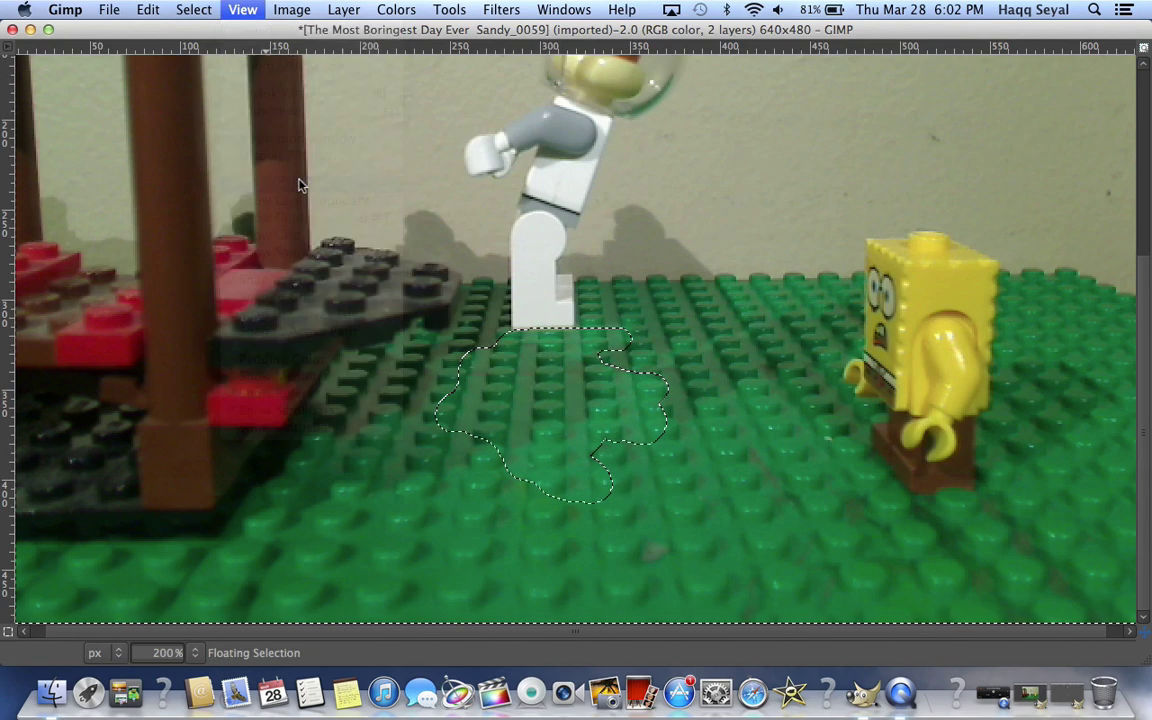
scroll(500, 498, "up", 5)
scroll(524, 505, "down", 5)
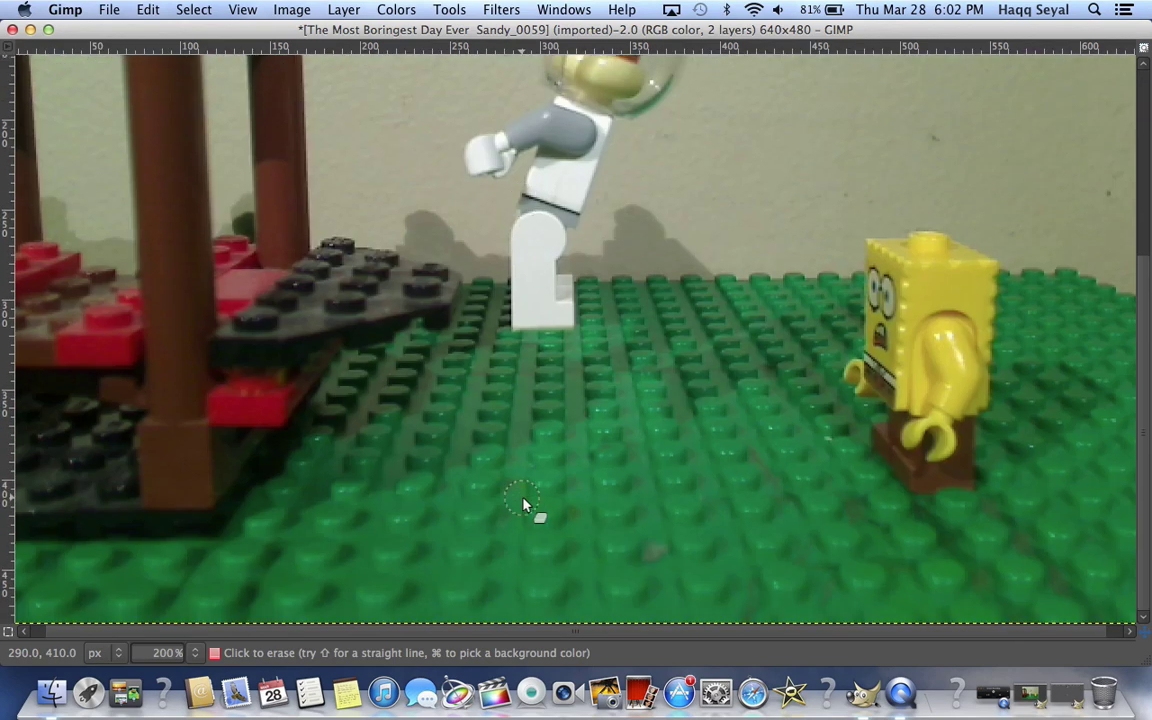
scroll(524, 505, "up", 2)
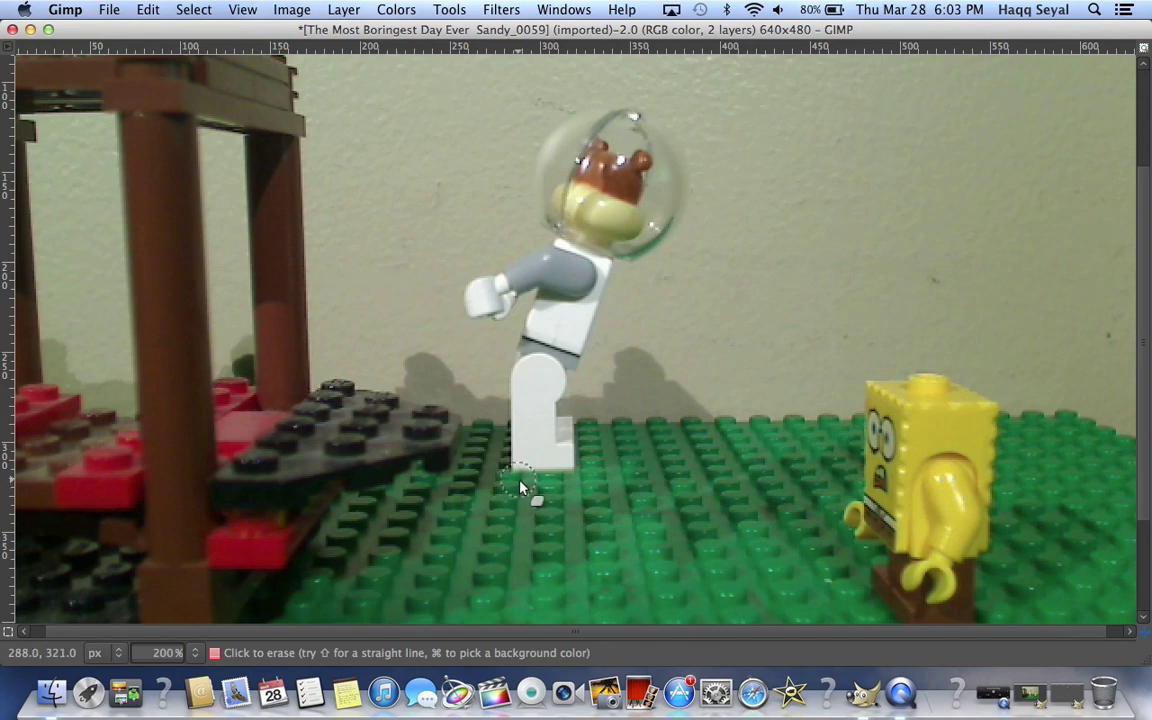
scroll(628, 587, "down", 3)
scroll(628, 587, "up", 5)
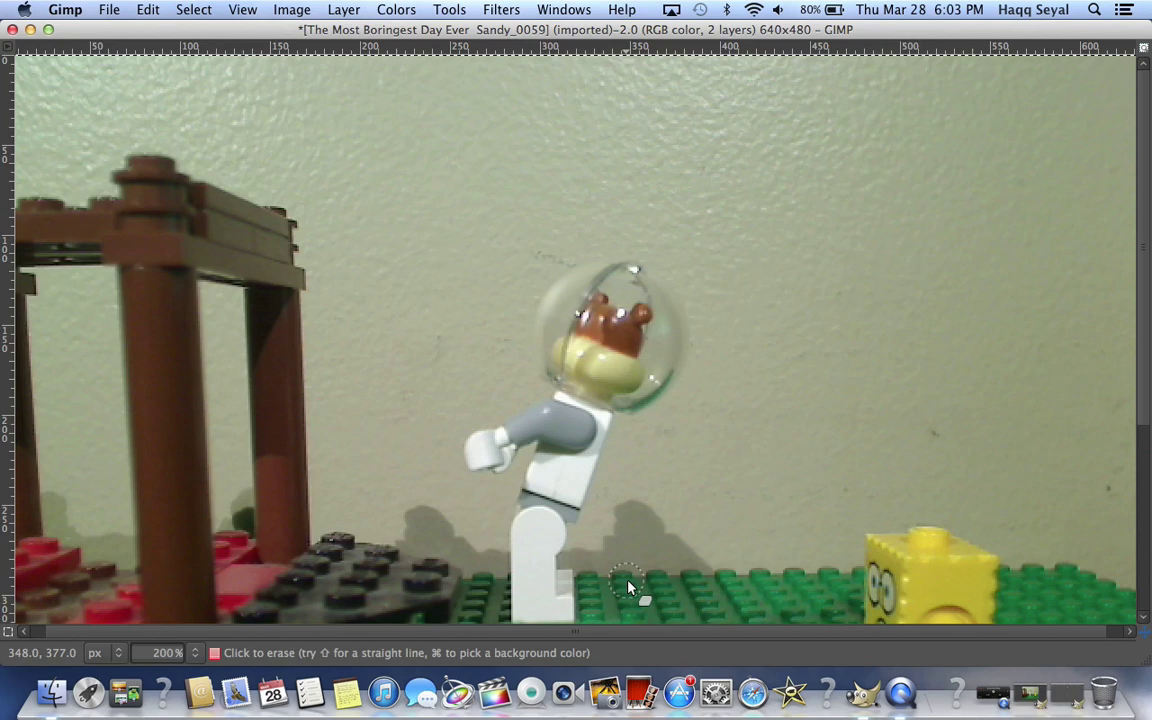
left_click(195, 652)
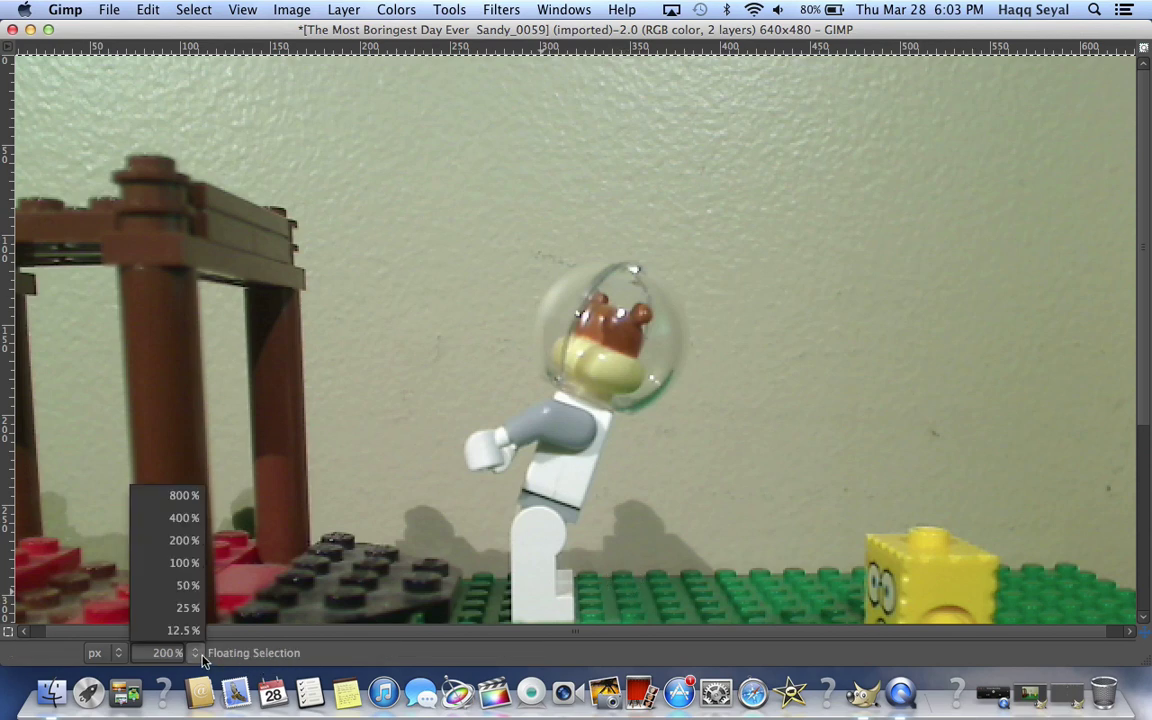
left_click(182, 562)
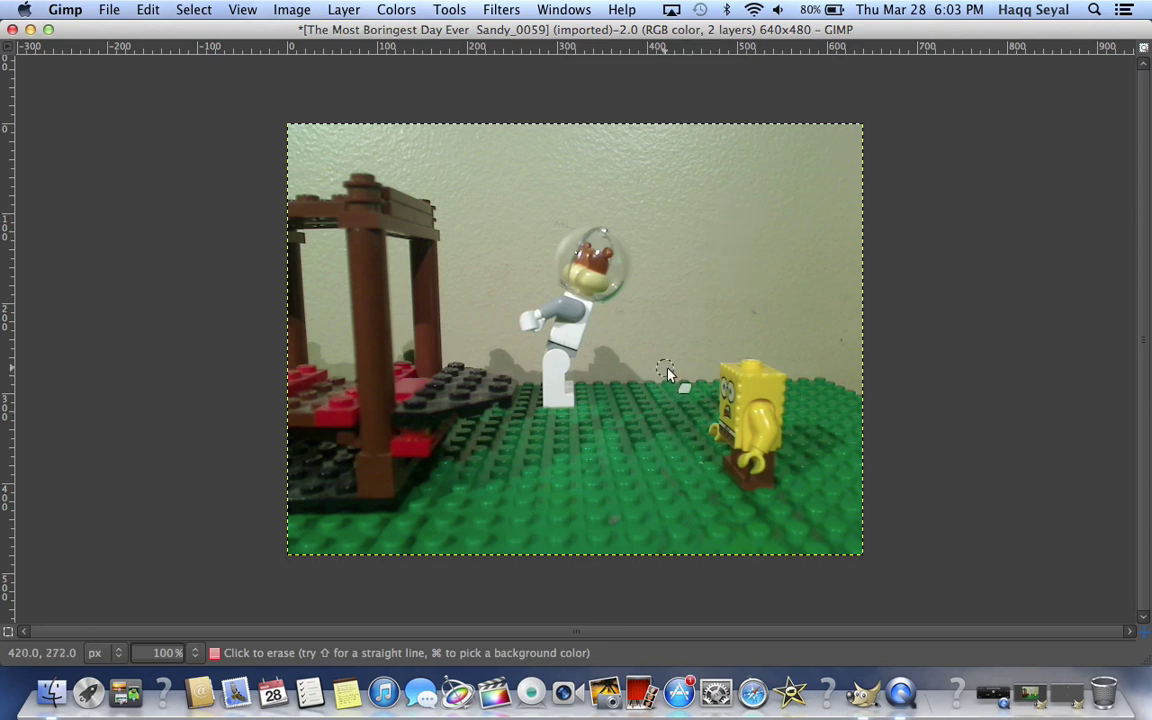
Open the Export Image dialog for Sandy_0059.png, then cancel it
left_click(111, 11)
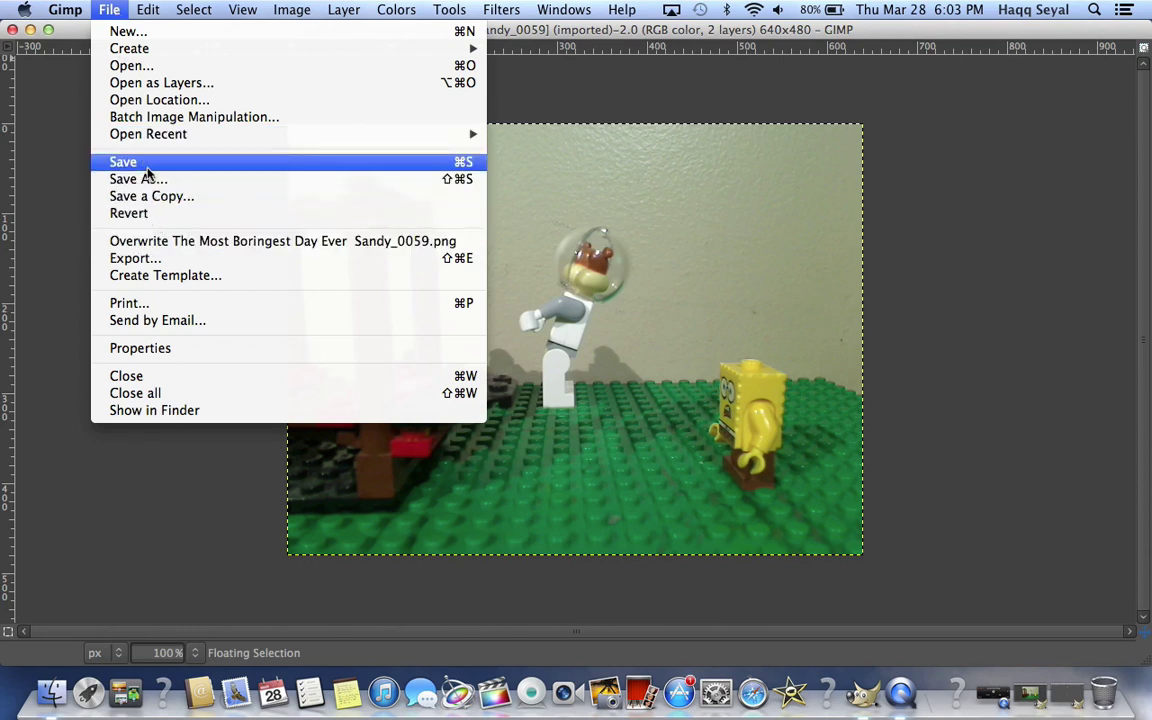
left_click(167, 261)
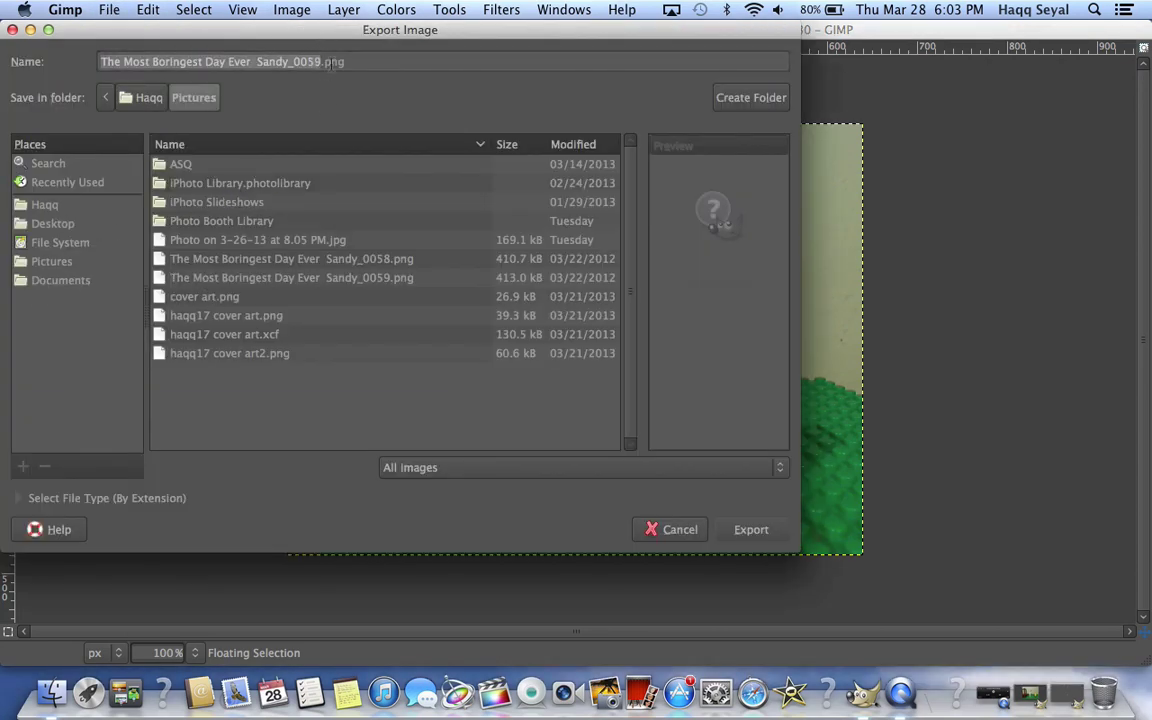
left_click(700, 533)
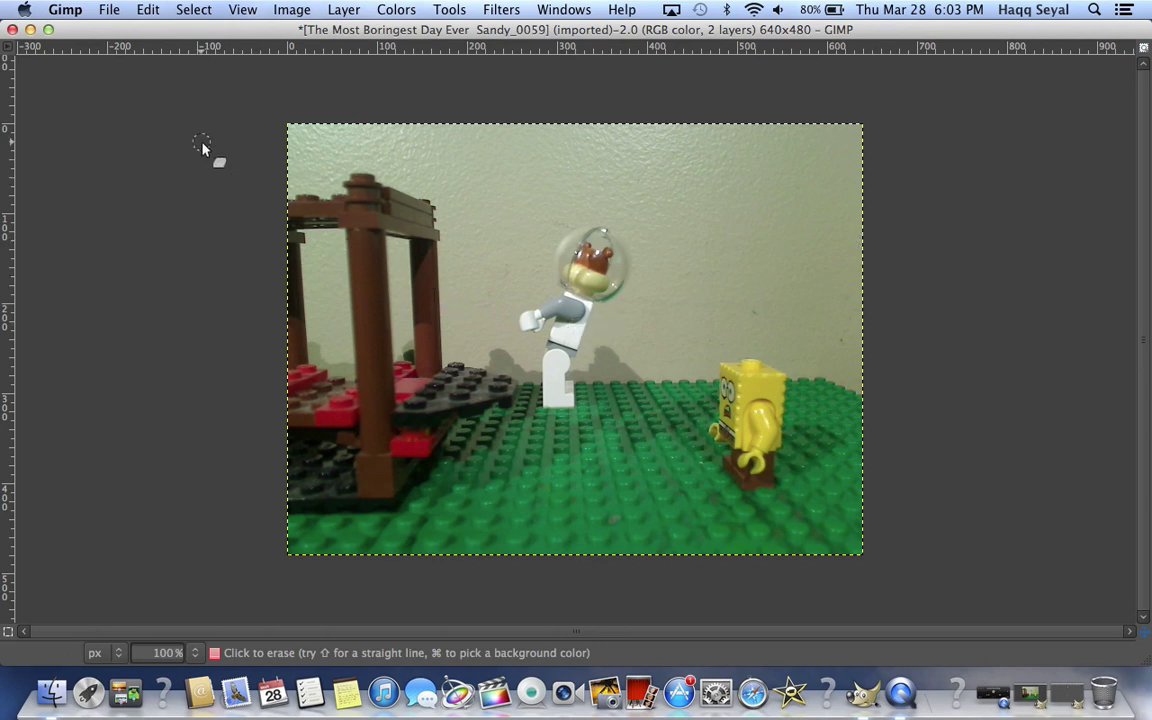
Close the composite without saving, then close Sandy_0058 and the empty GIMP window
left_click(12, 29)
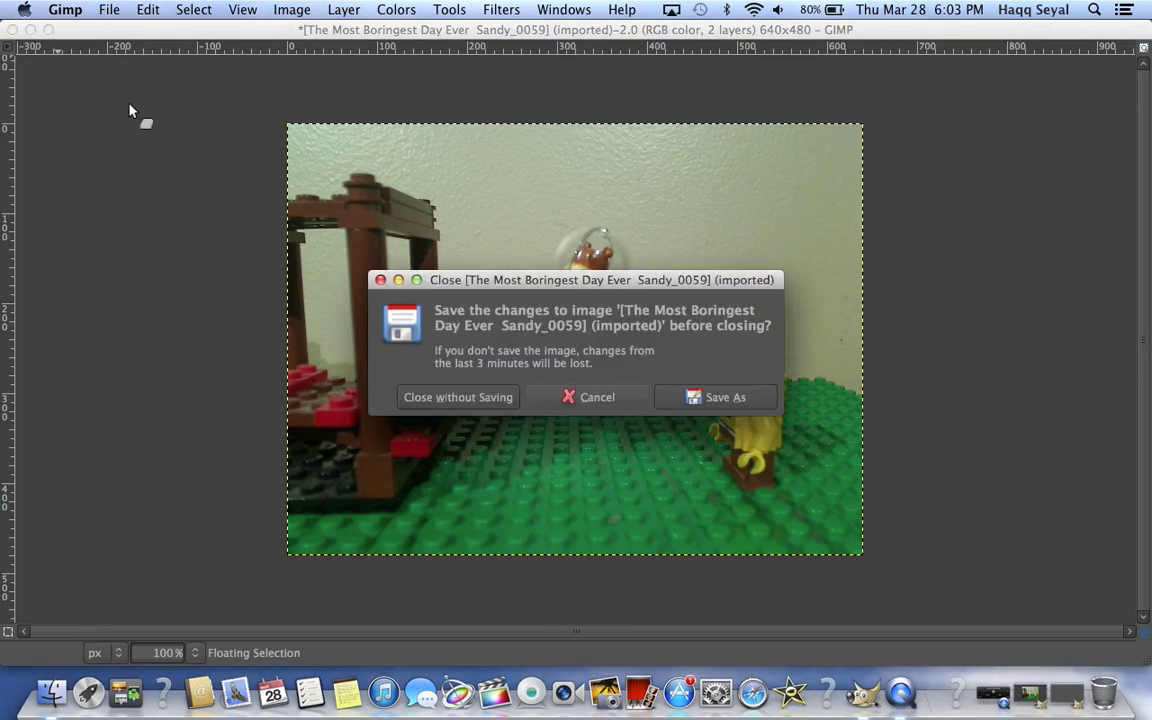
left_click(592, 400)
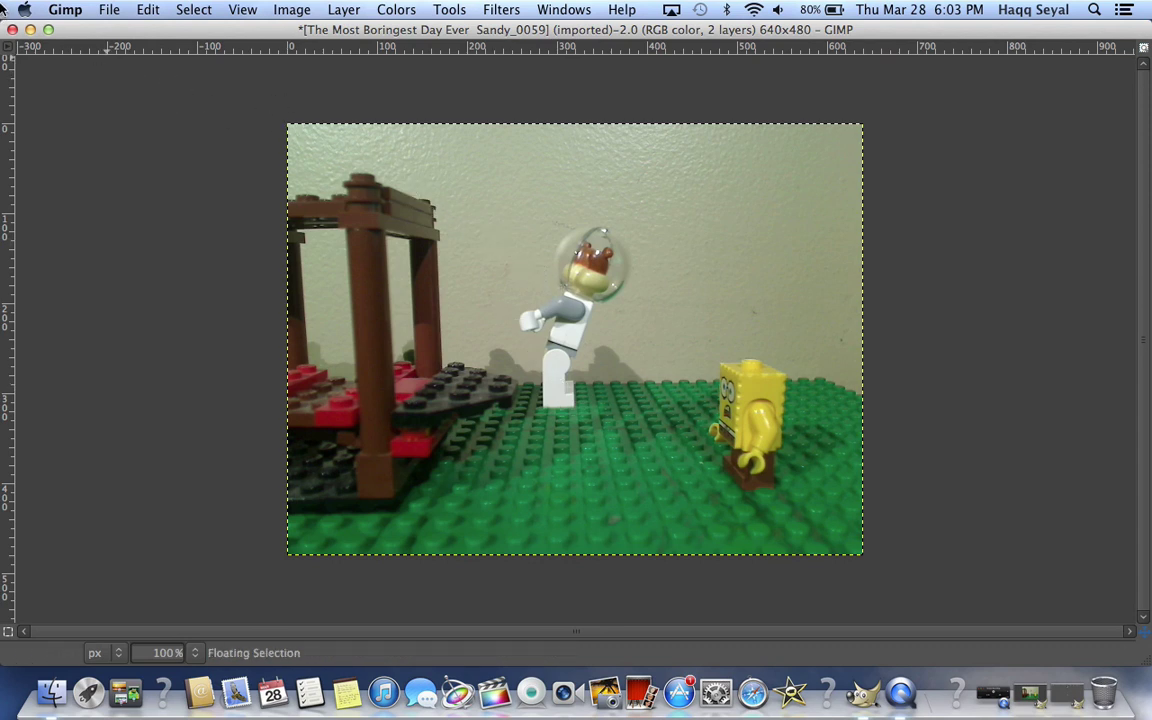
left_click(12, 29)
left_click(565, 400)
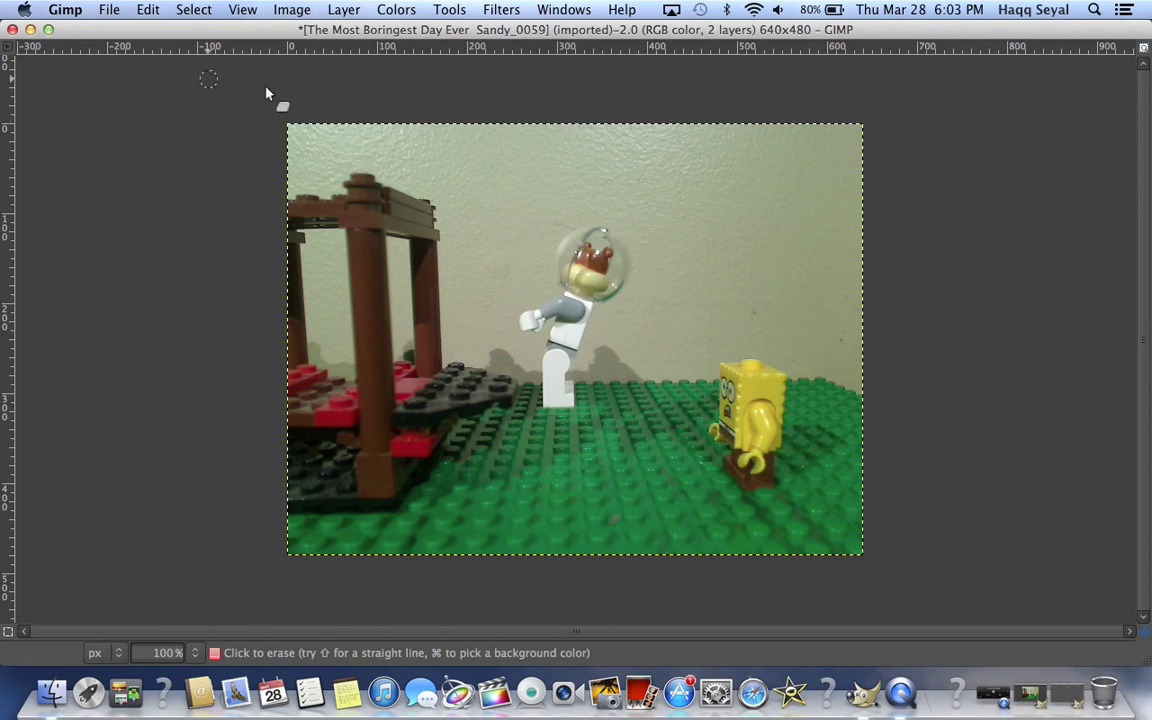
left_click(11, 29)
left_click(460, 399)
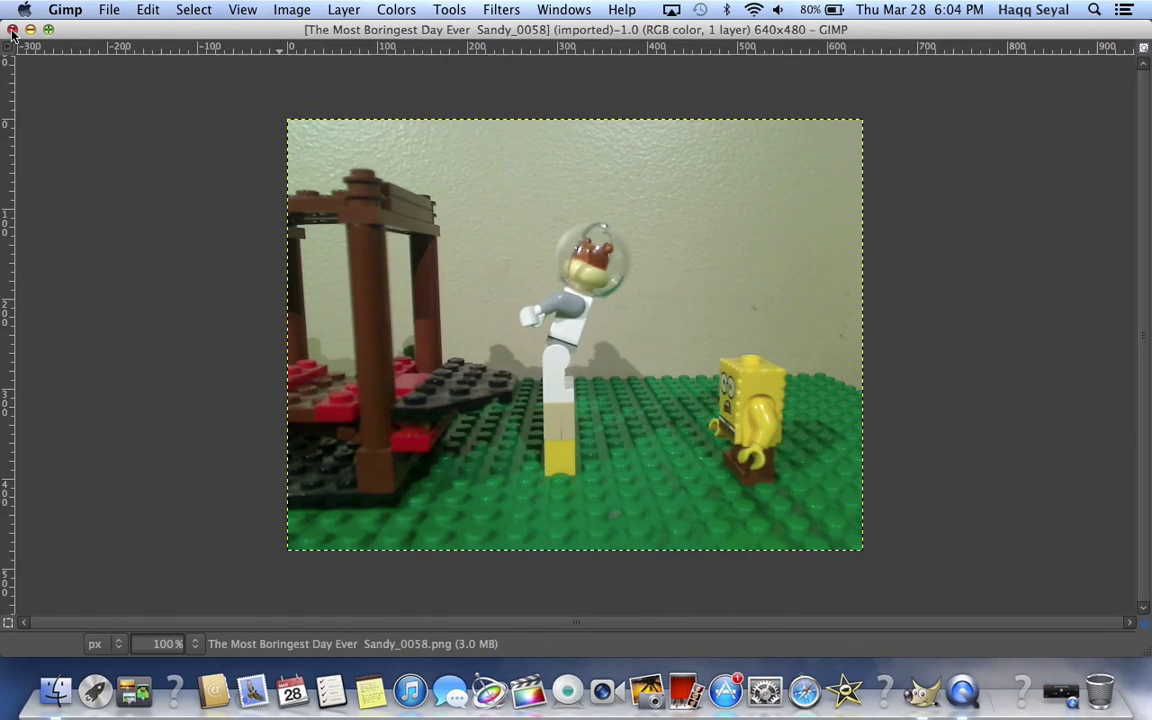
left_click(11, 29)
left_click(12, 29)
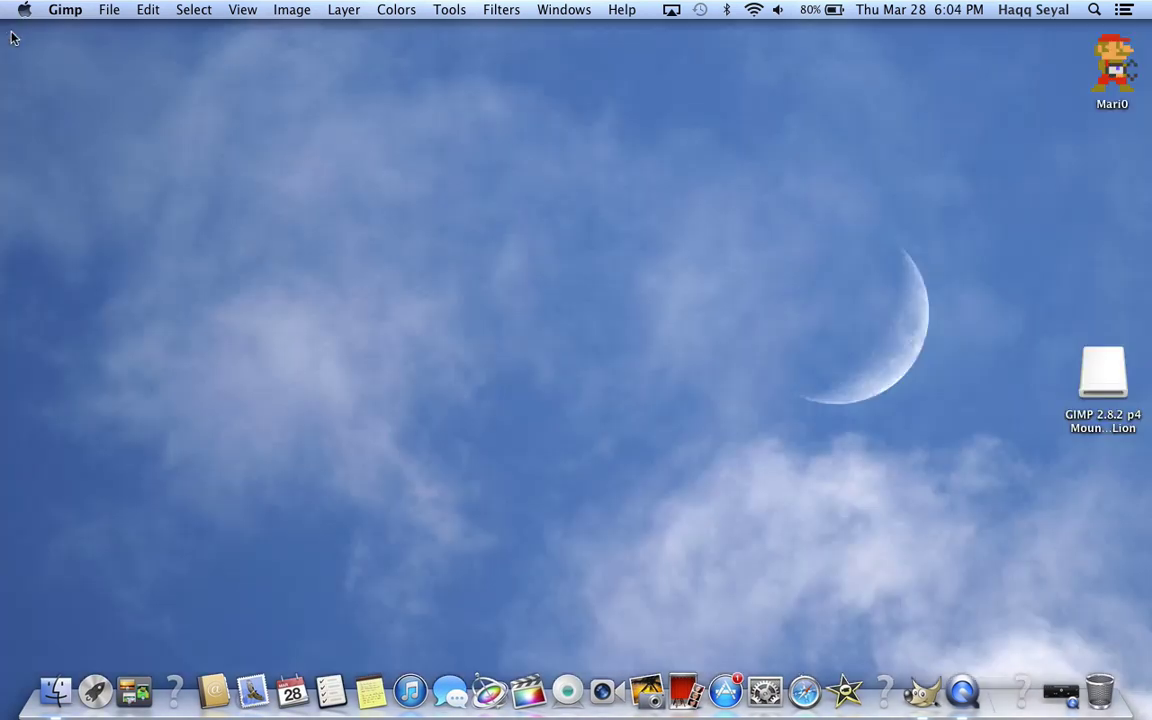